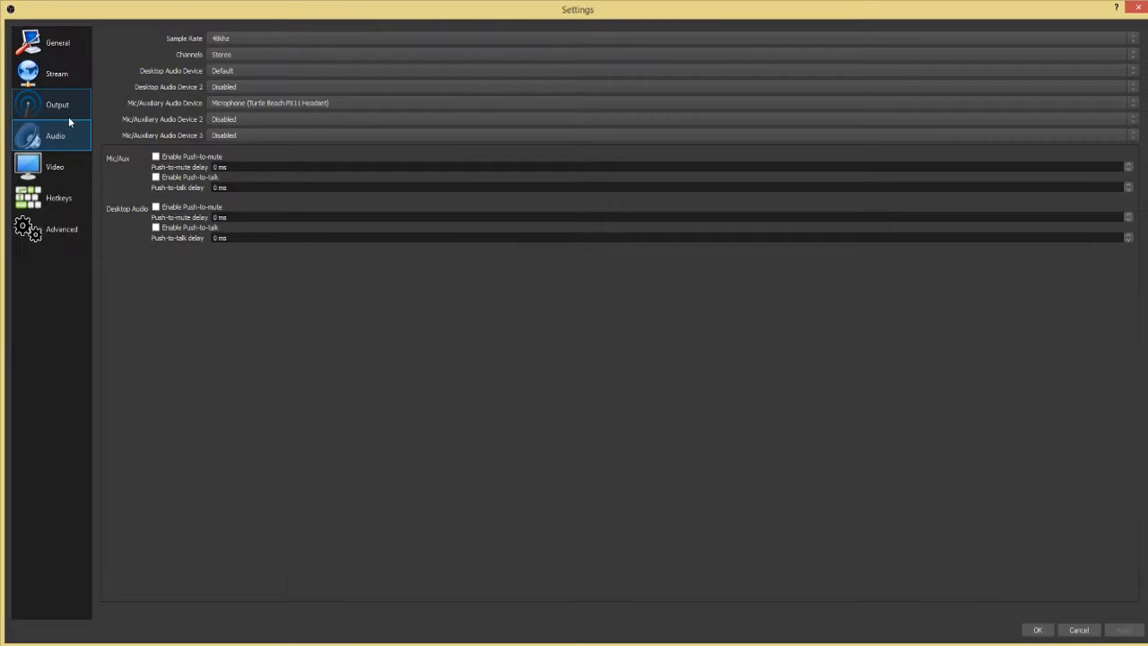
Set the recording type in the advanced output settings to Custom Output (FFmpeg)
click(68, 116)
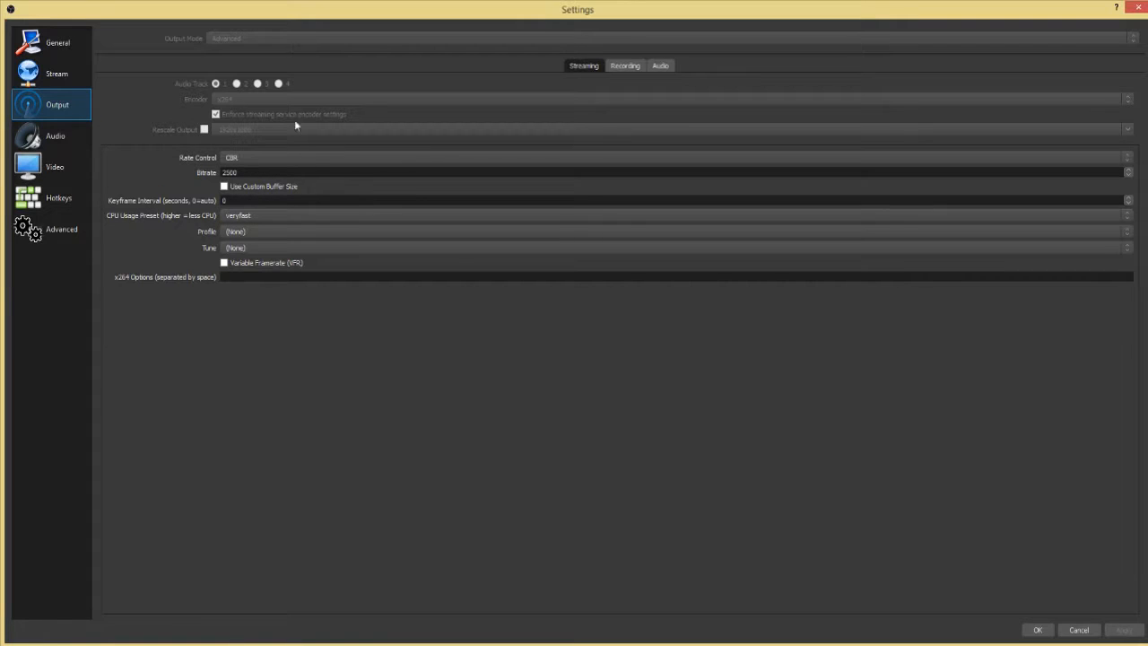
click(624, 67)
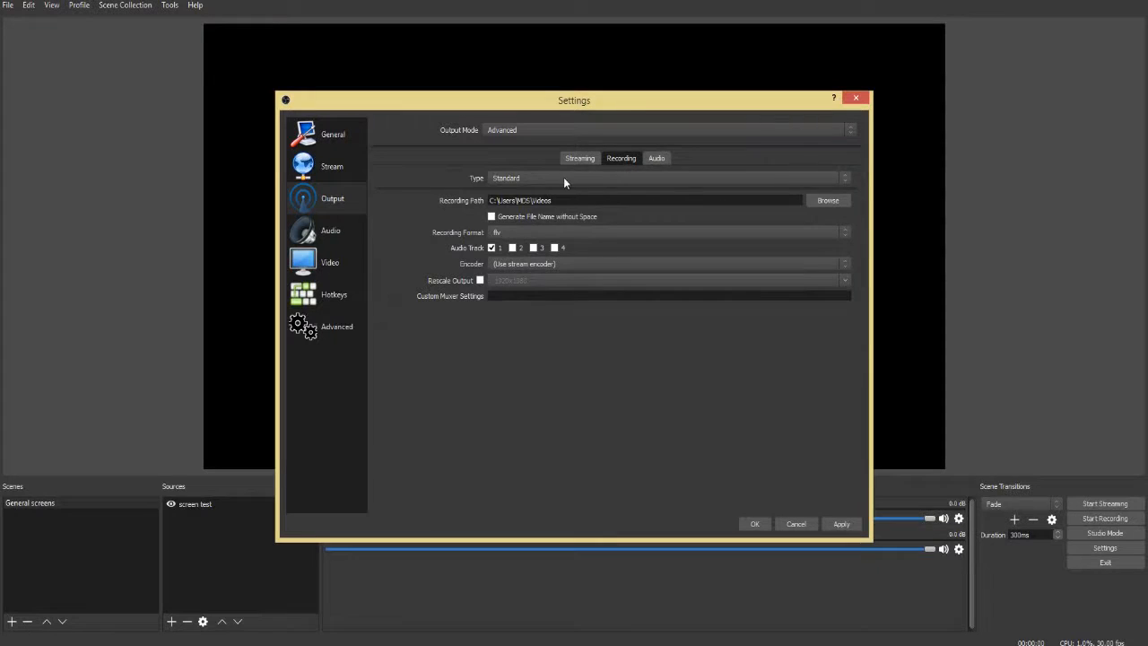
click(563, 177)
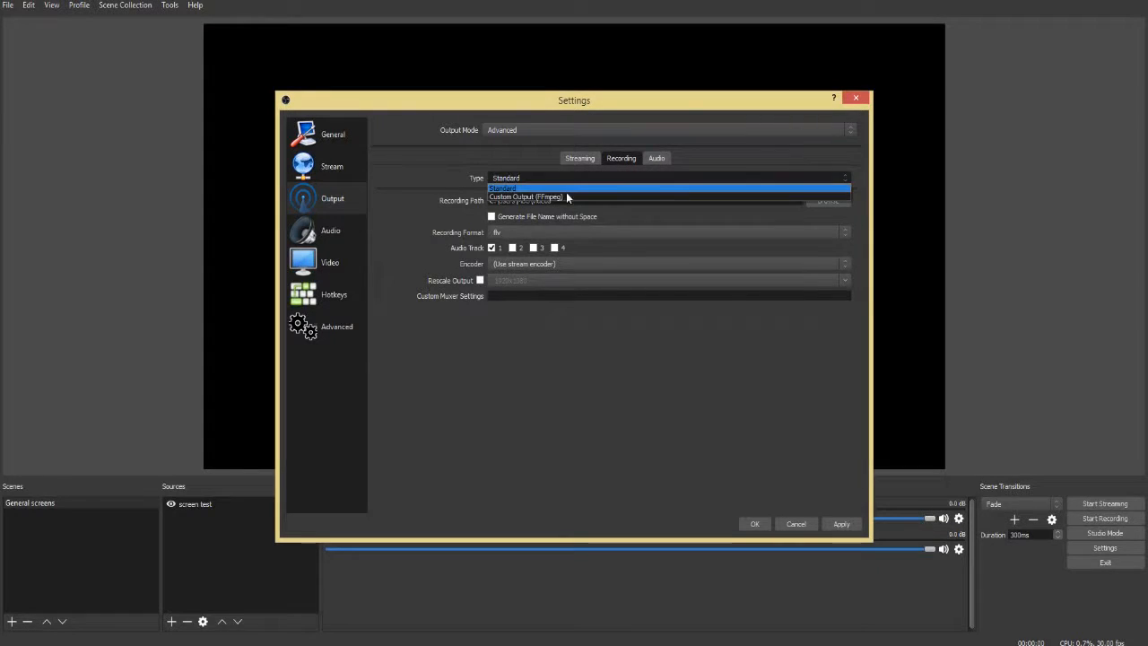
click(566, 195)
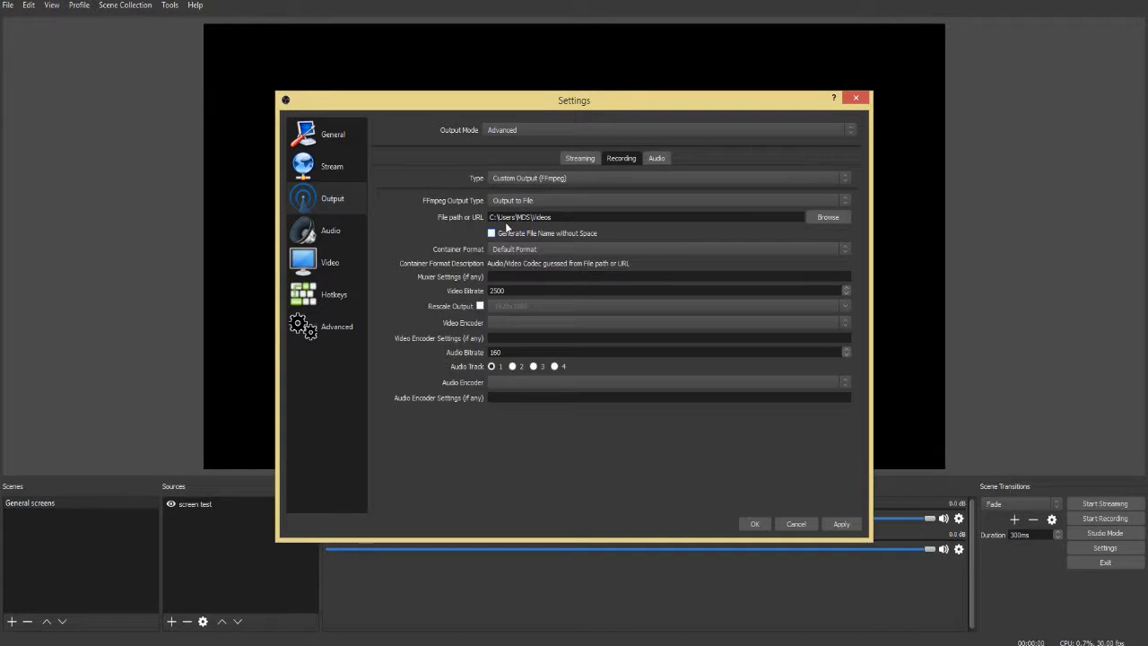
Keep the current recording folder, and set the container format to mp4 and the video bitrate to 6000
click(827, 217)
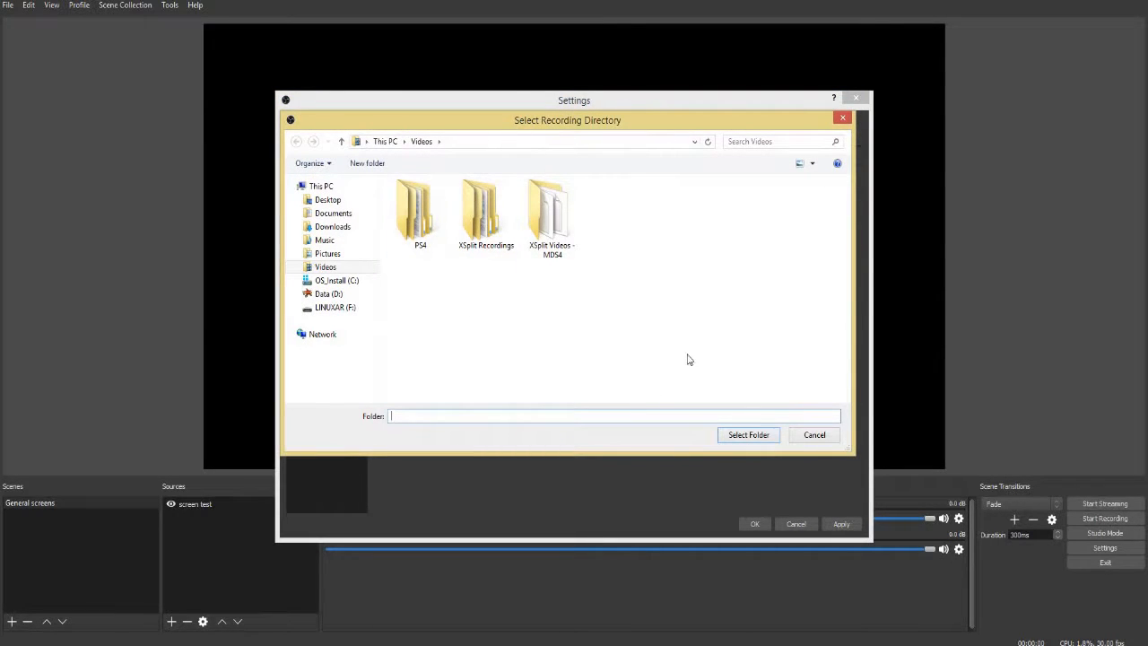
click(842, 117)
click(539, 249)
scroll(539, 317, down, 5)
scroll(539, 318, down, 3)
click(529, 293)
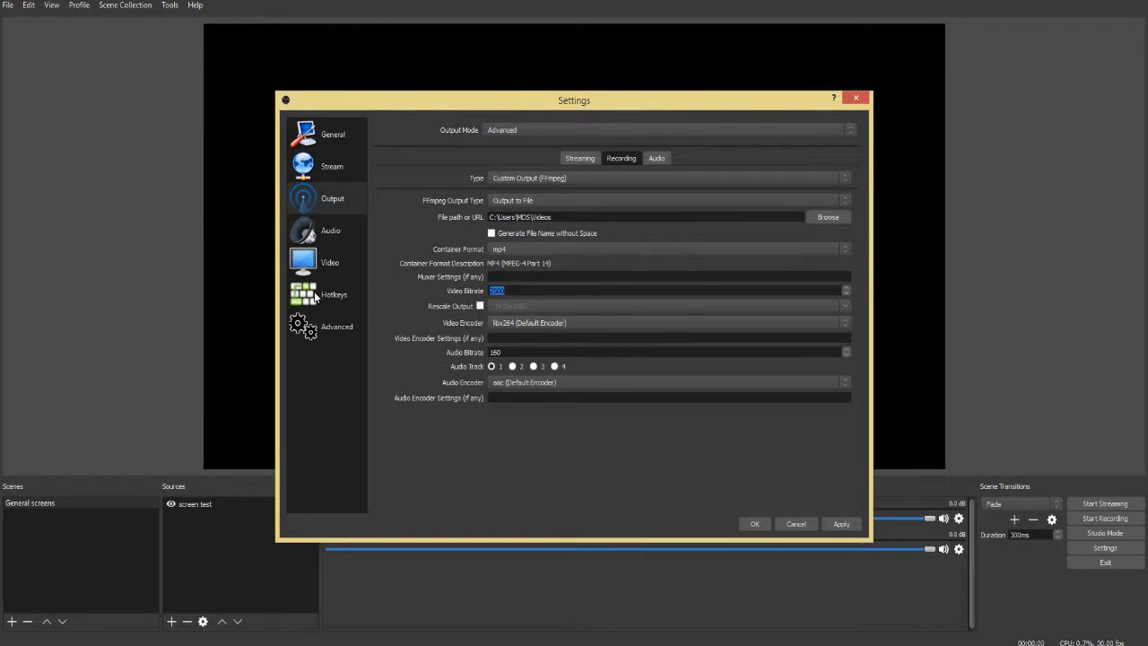
text(6000)
Set the recording's video encoder to nvenc_h264 (libx264), with audio bitrate 192, audio track 2 and the default aac audio encoder
click(520, 325)
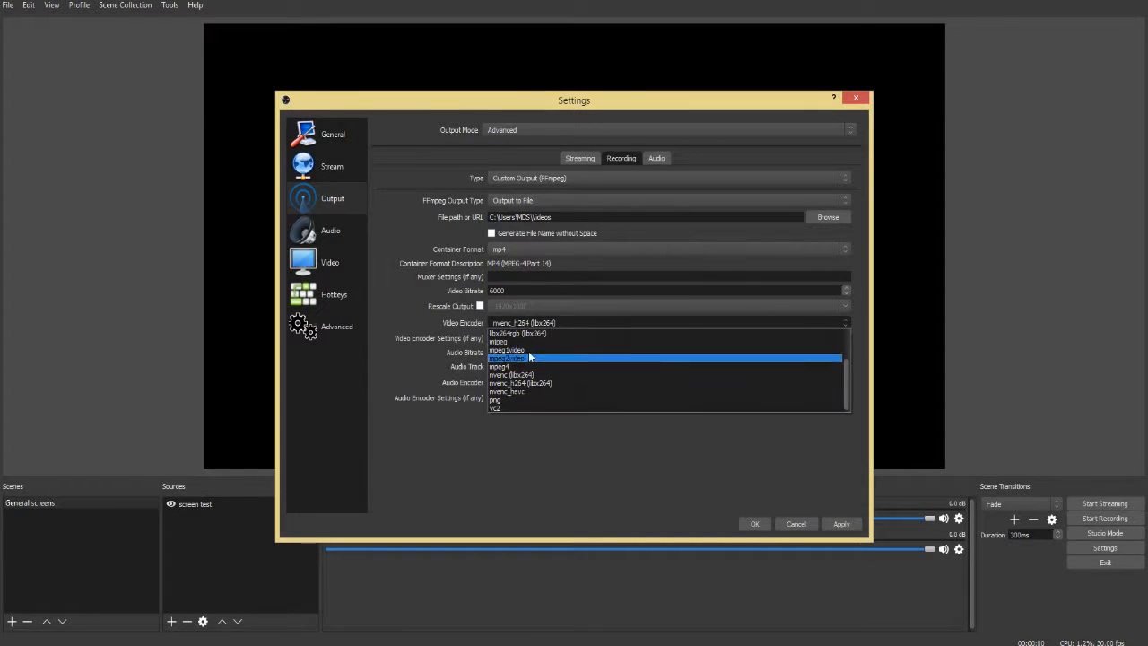
click(569, 383)
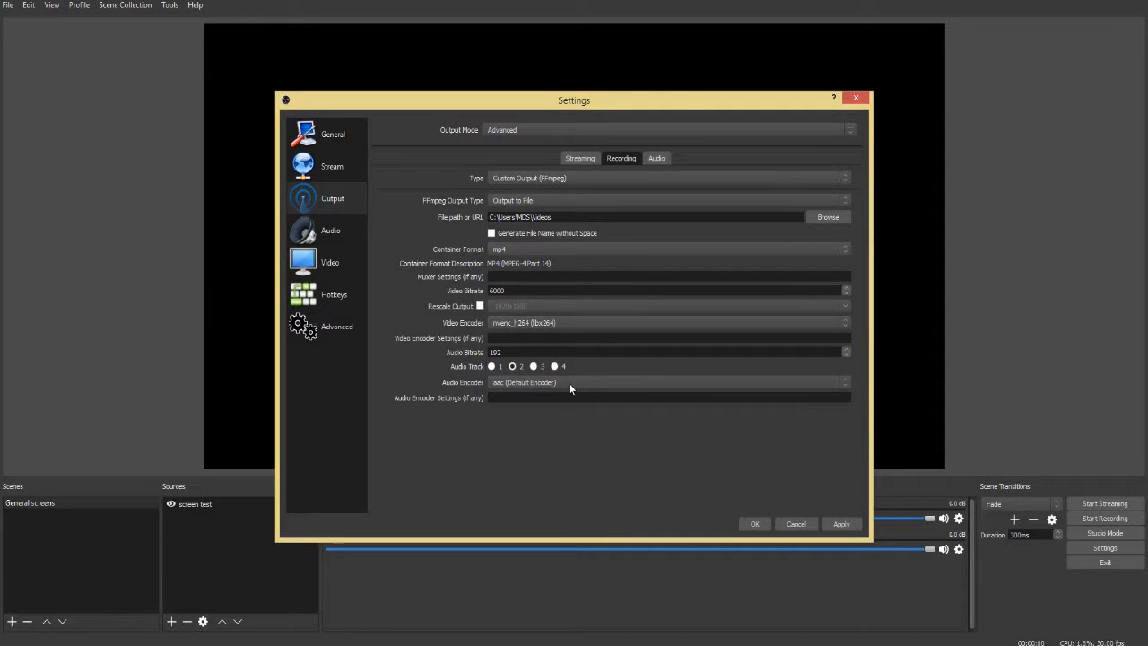
click(569, 383)
click(551, 402)
Select the Turtle Beach PX11 Headset speakers as desktop audio device and its microphone as Mic/Auxiliary audio device
click(662, 159)
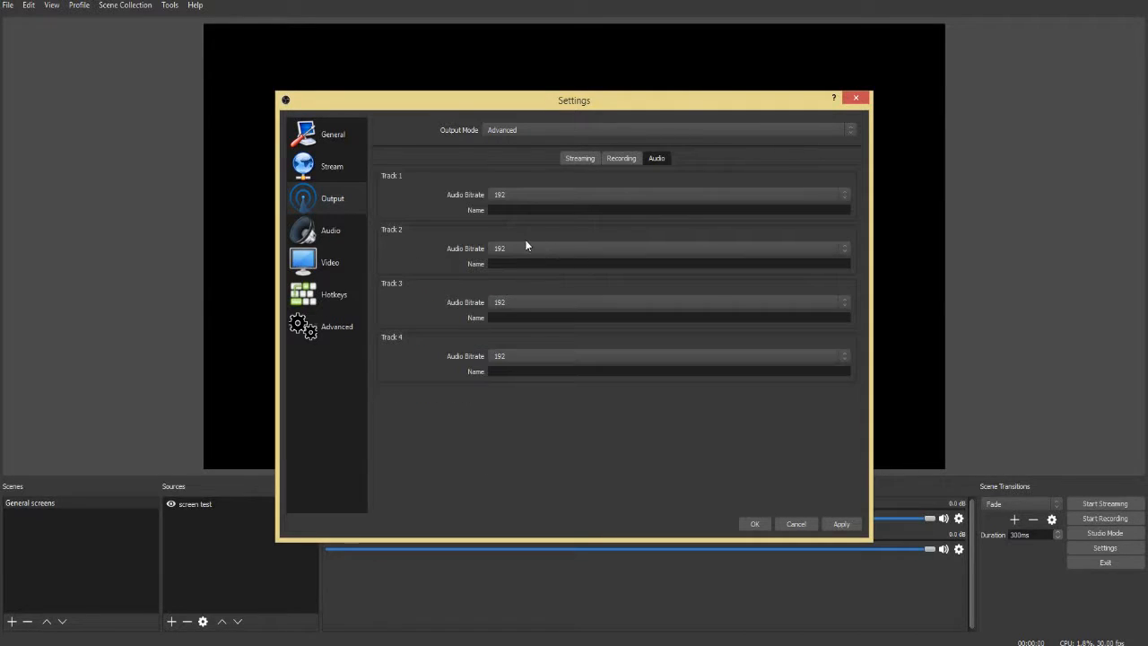
click(352, 237)
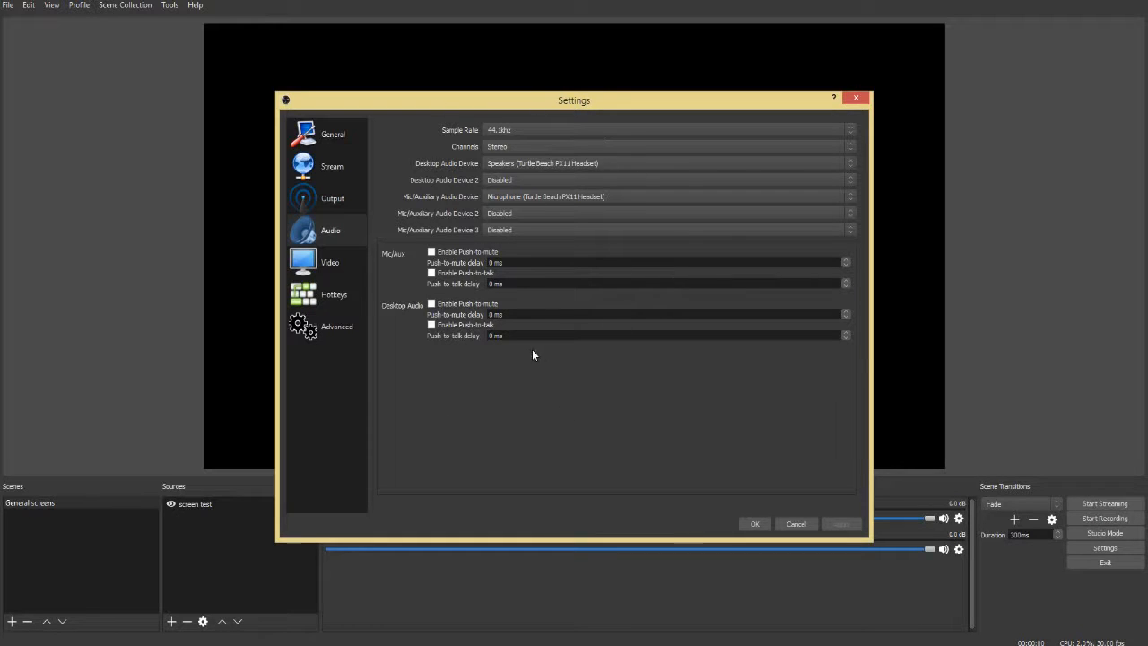
click(528, 163)
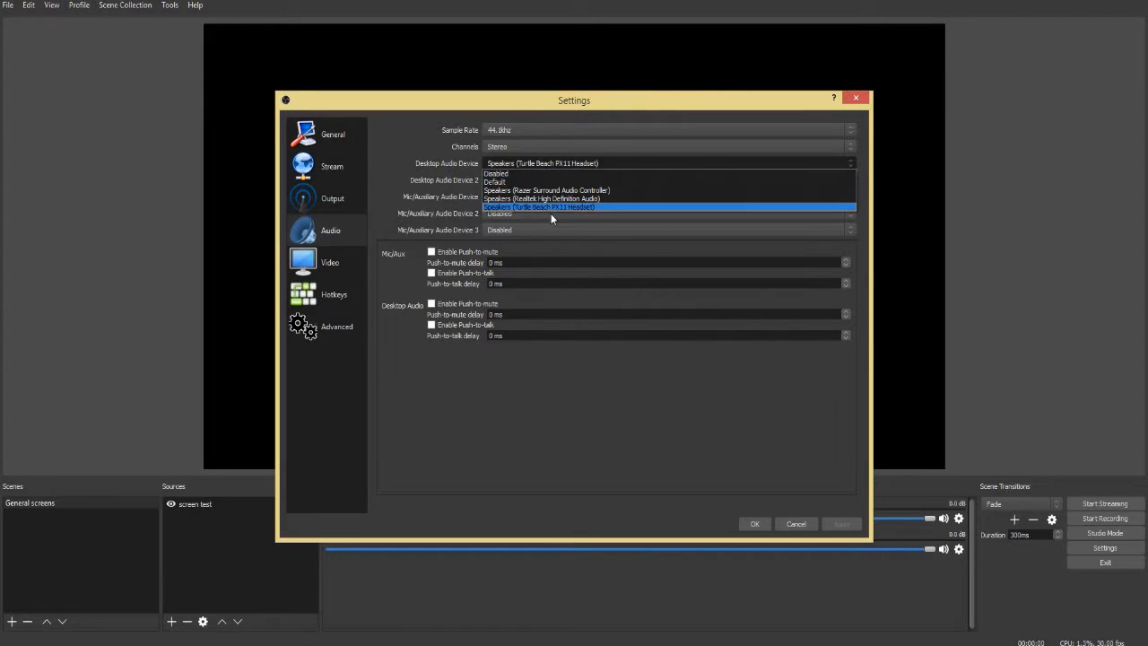
click(550, 207)
click(542, 195)
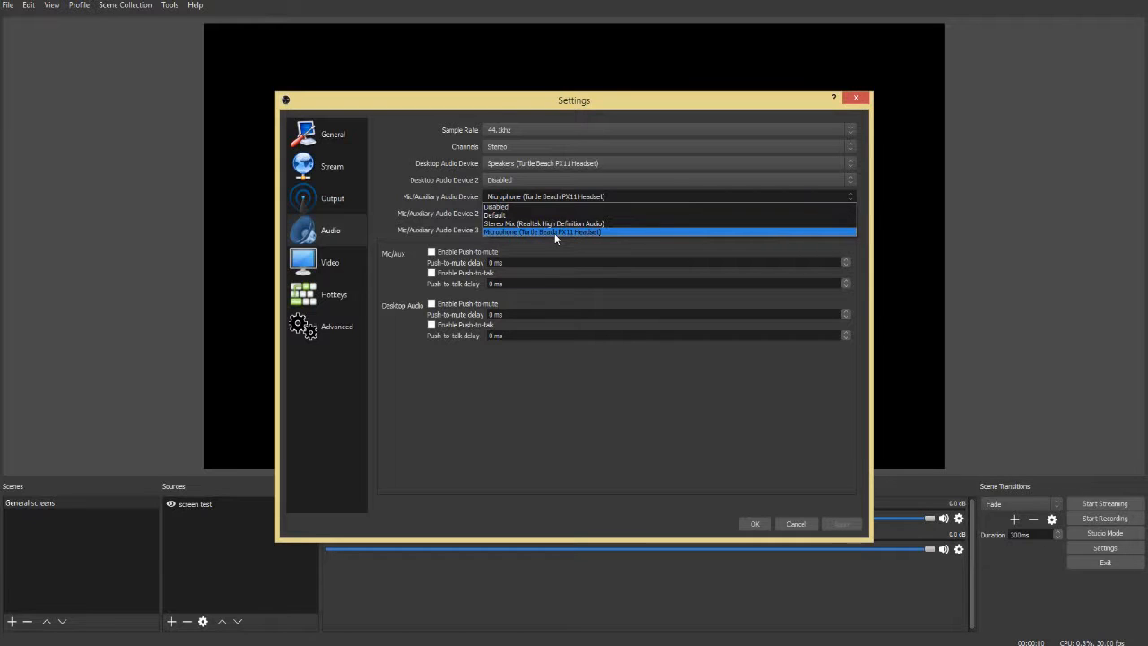
click(555, 233)
Keep the scaled output resolution at 1280x720, choose 30 as the common FPS value, and accept the settings
click(336, 273)
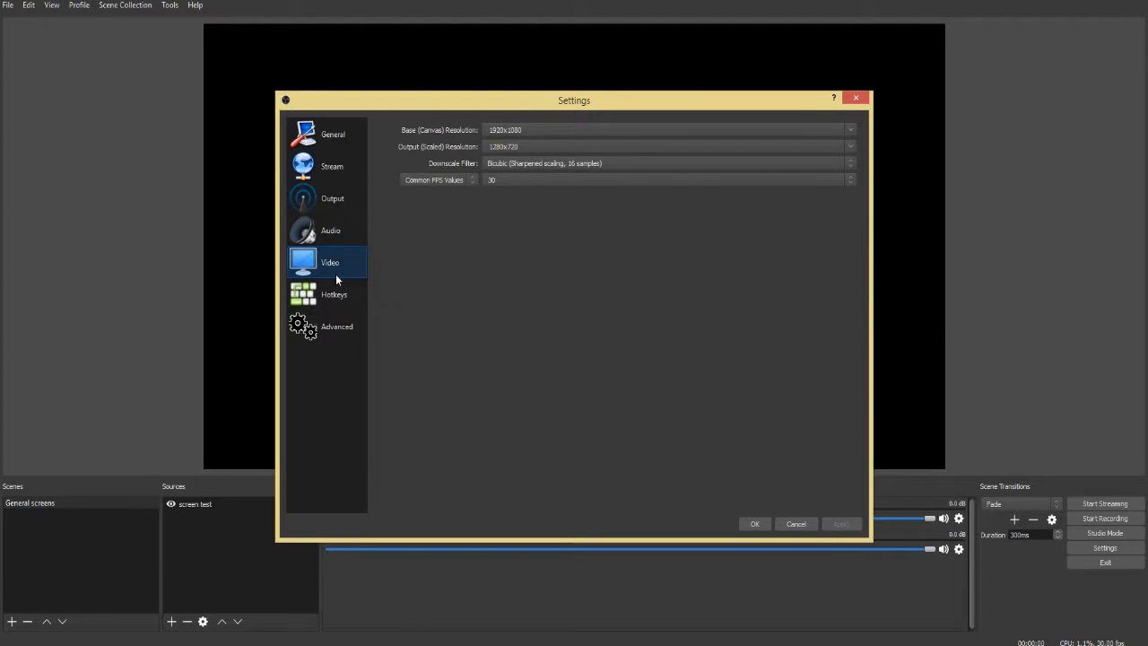
click(337, 233)
click(330, 262)
click(826, 145)
click(732, 314)
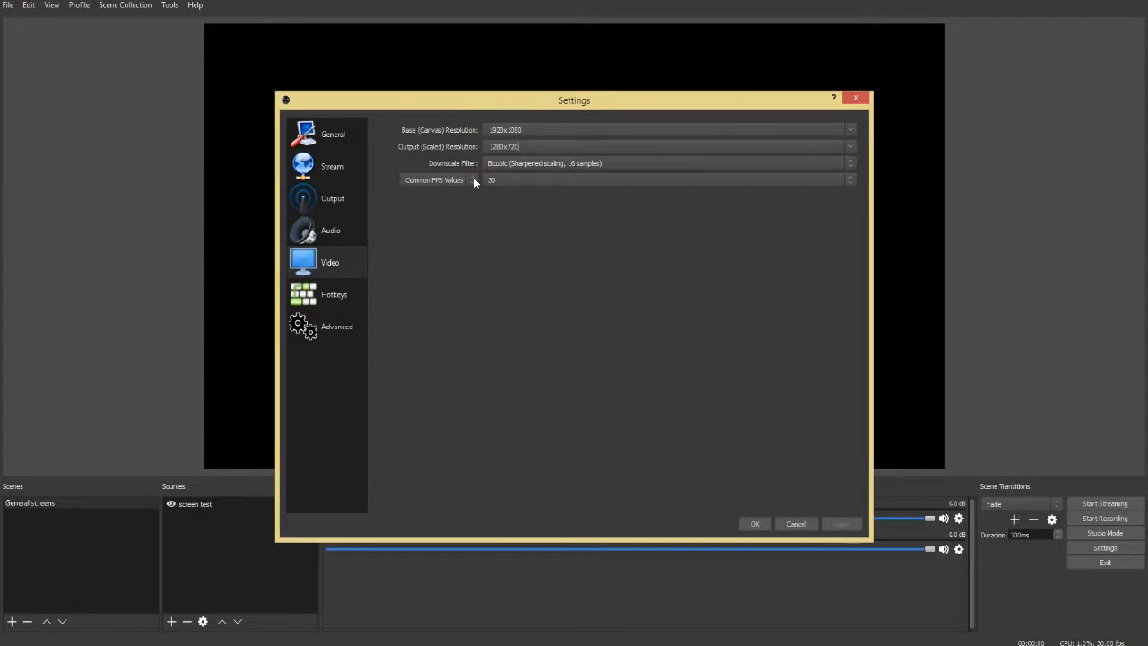
click(506, 181)
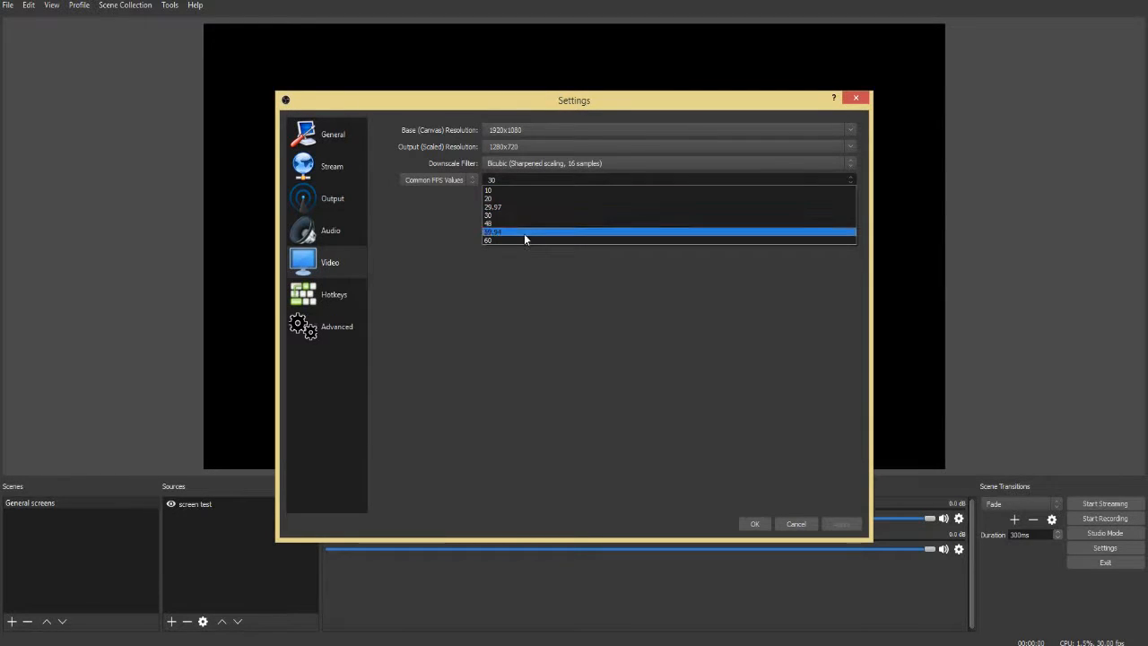
click(523, 216)
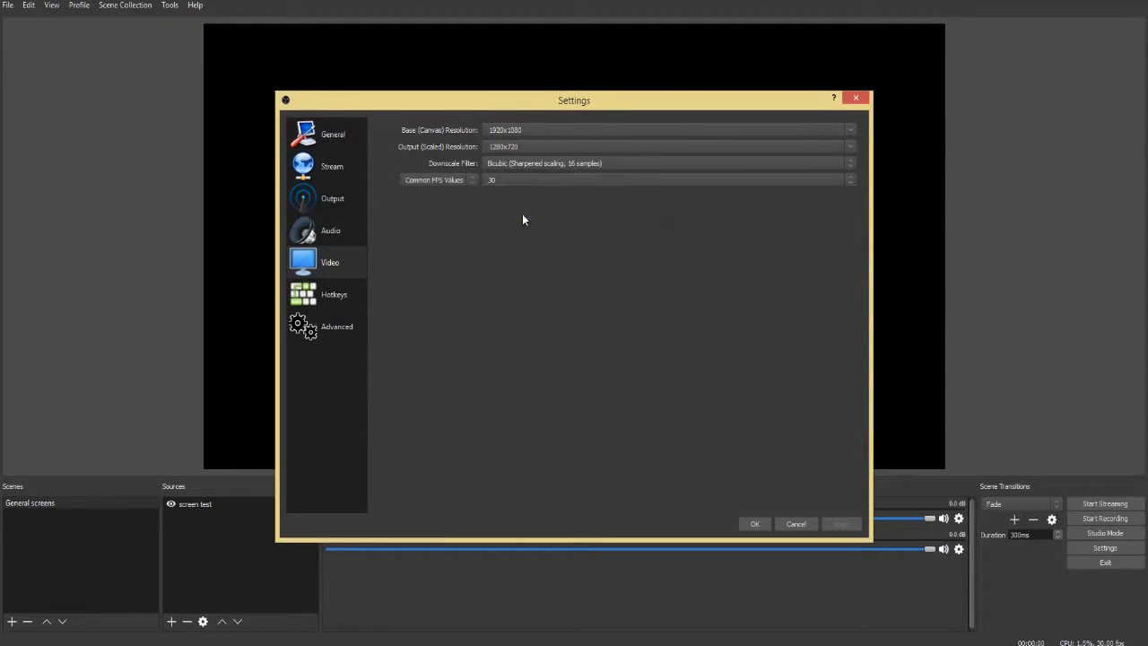
click(751, 524)
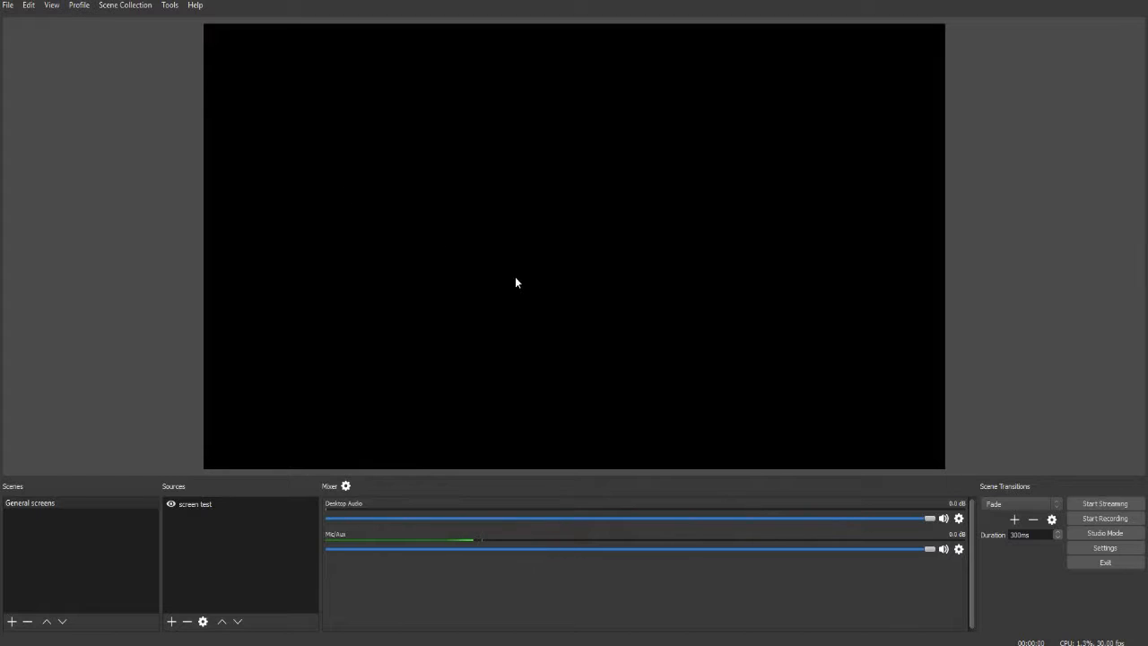
In the advanced audio properties, exclude Mic/Aux from tracks 3 and 4 and Desktop Audio from track 4
click(271, 531)
click(346, 488)
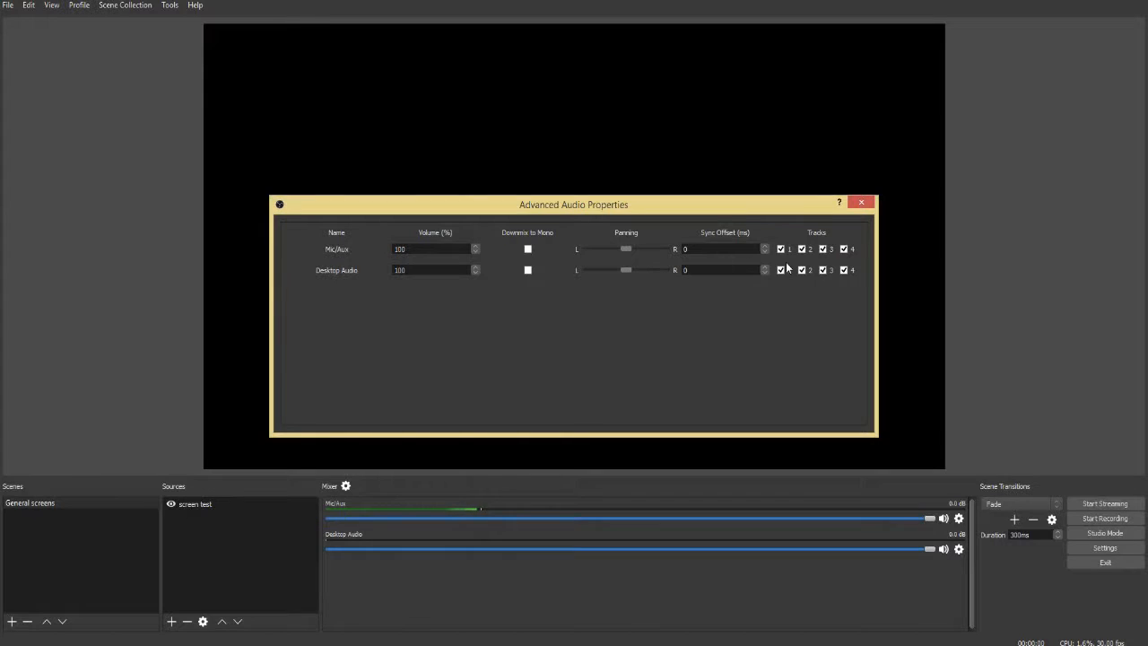
click(823, 251)
click(844, 250)
click(844, 270)
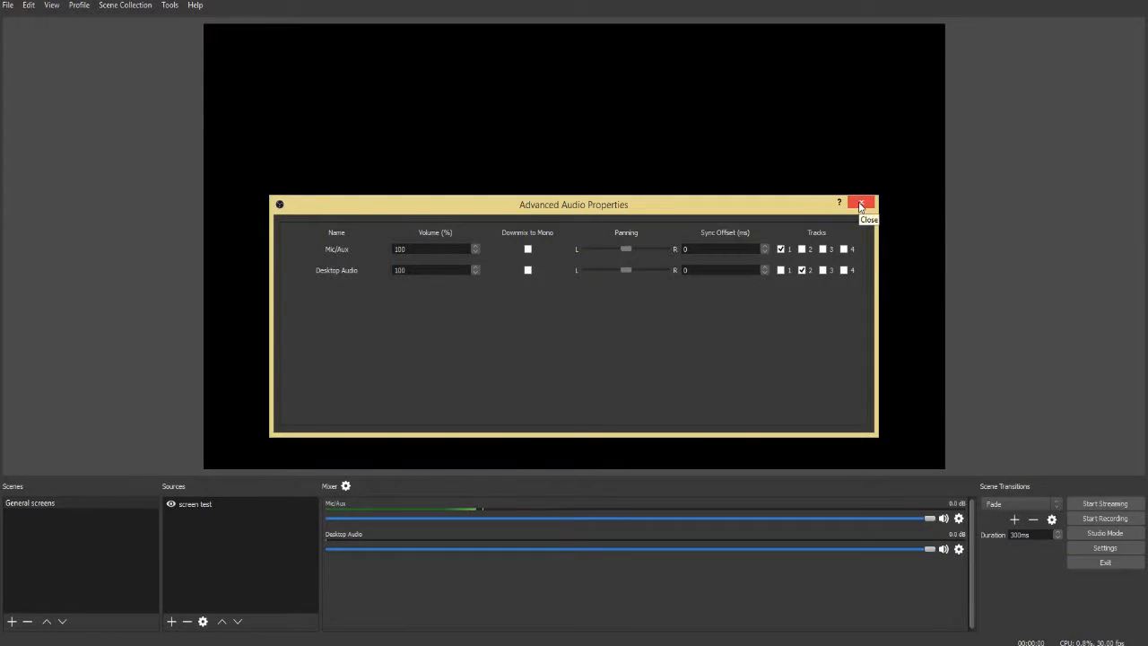
click(857, 209)
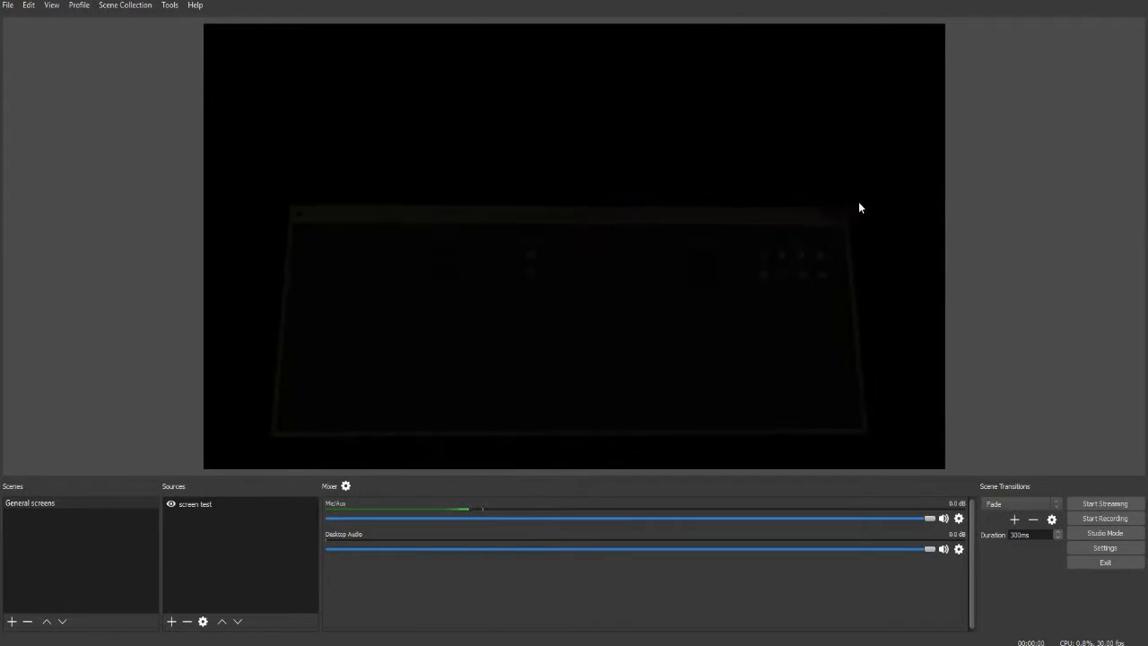
click(79, 5)
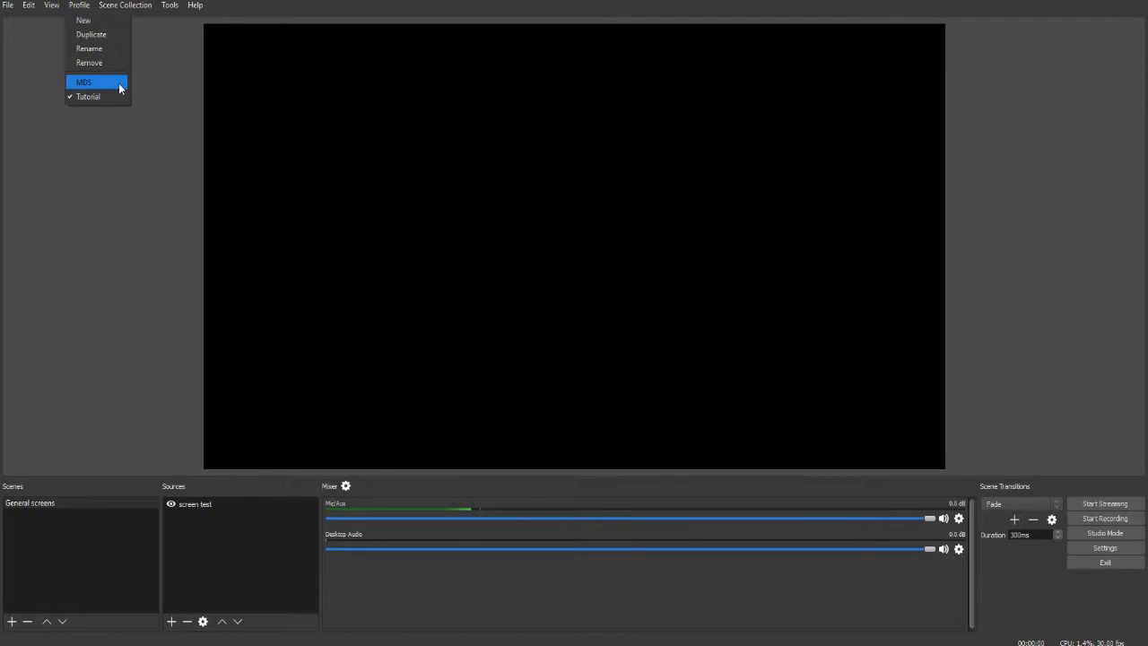
click(143, 220)
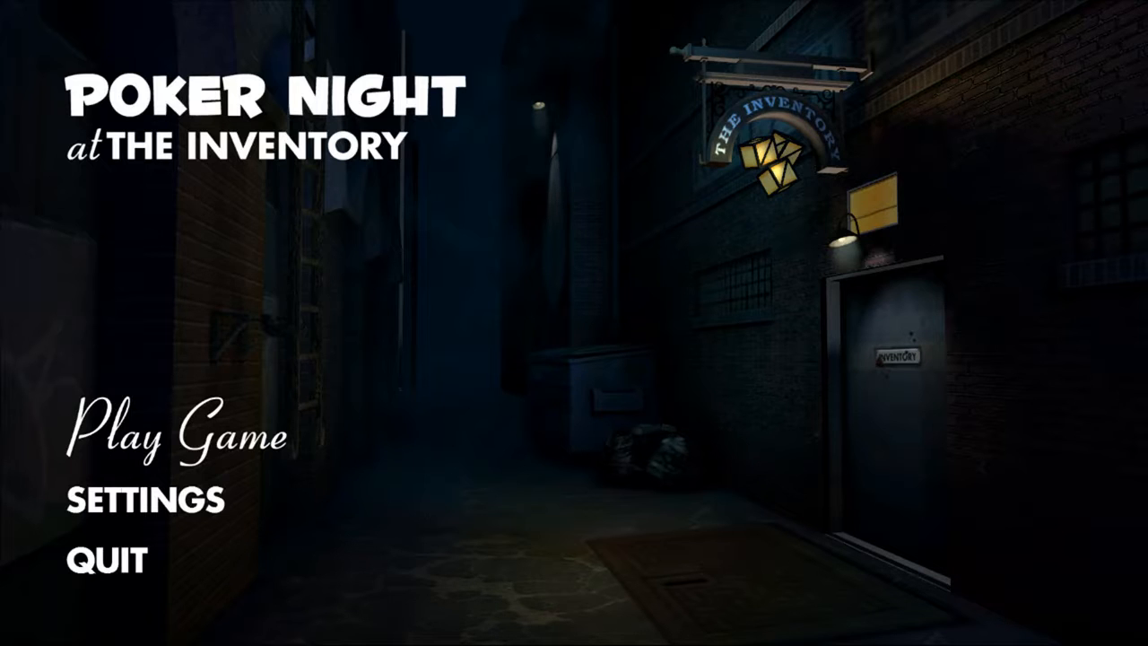
click(235, 438)
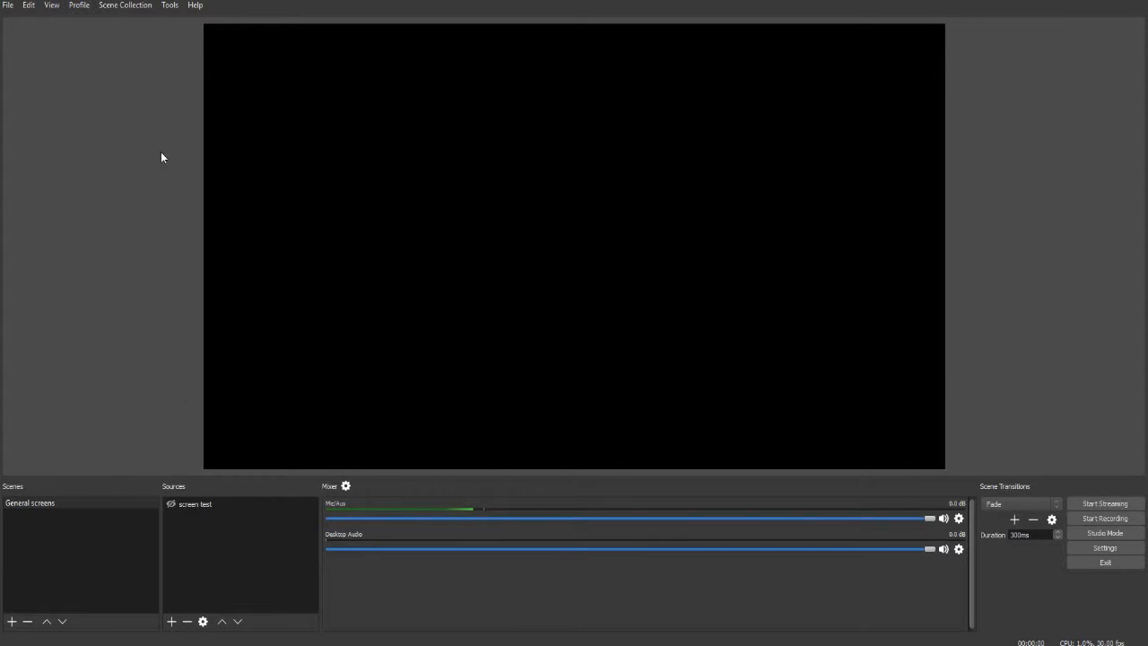
click(148, 7)
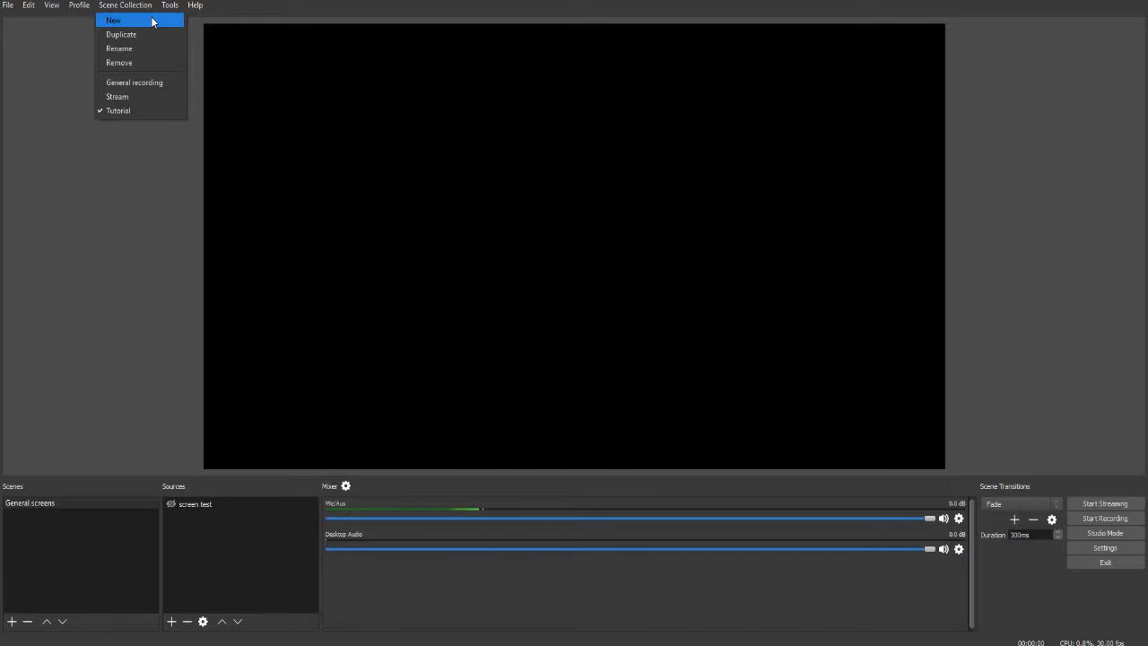
click(153, 21)
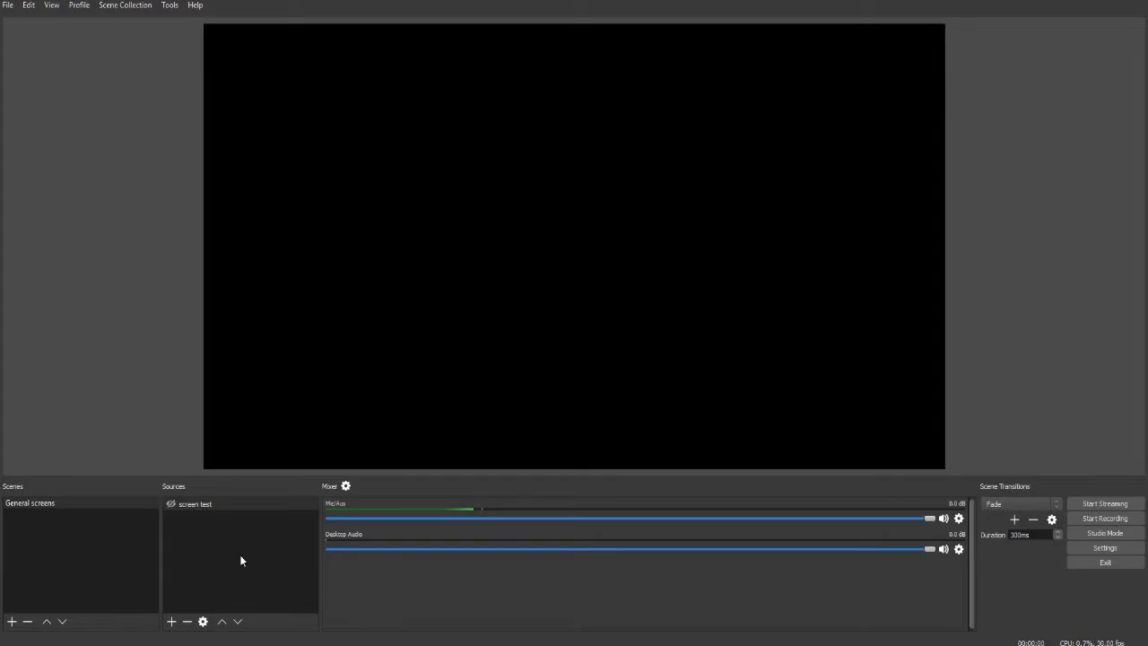
right_click(615, 574)
mouse_move(766, 644)
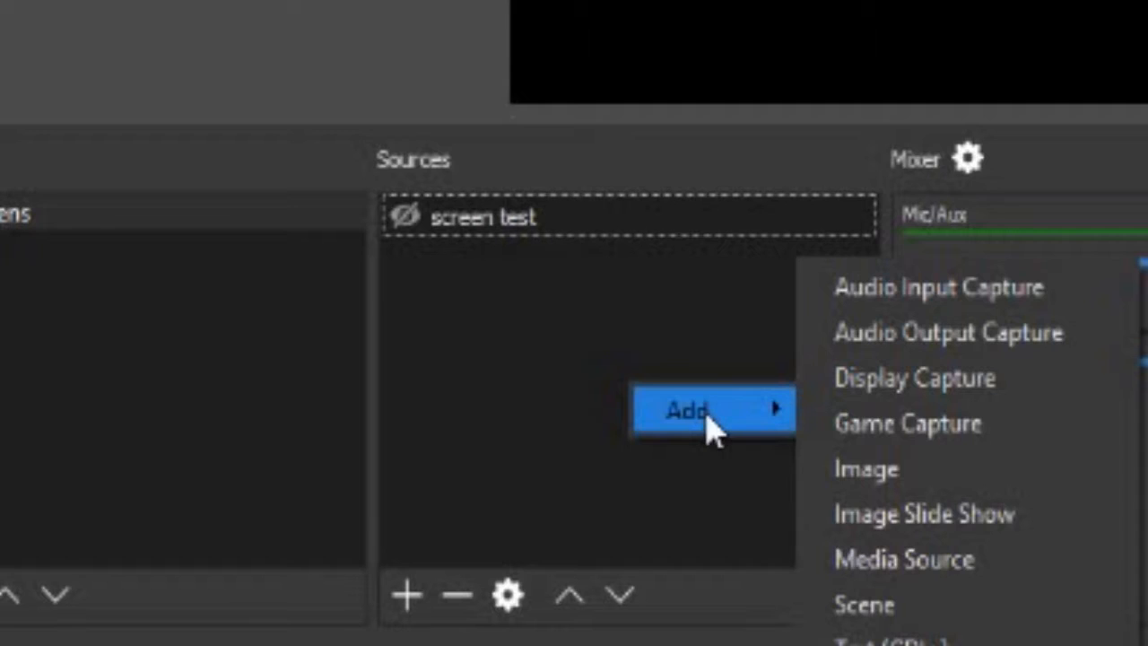
click(554, 363)
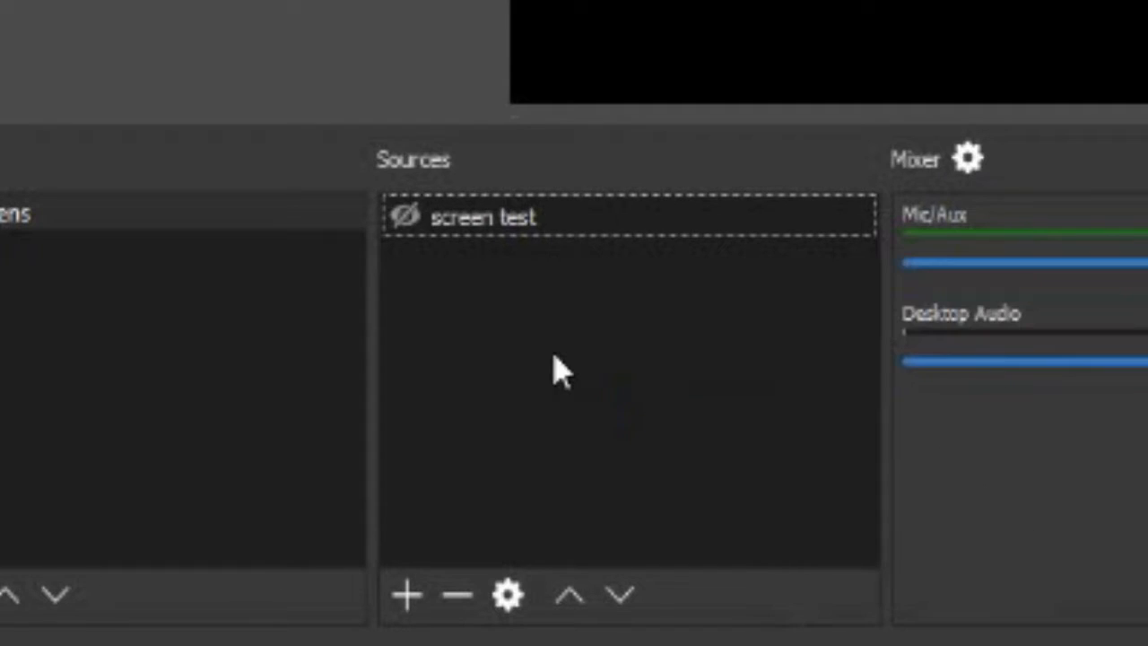
Add a new visible Window Capture source that captures the OBs.odt OpenOffice Writer window
click(420, 595)
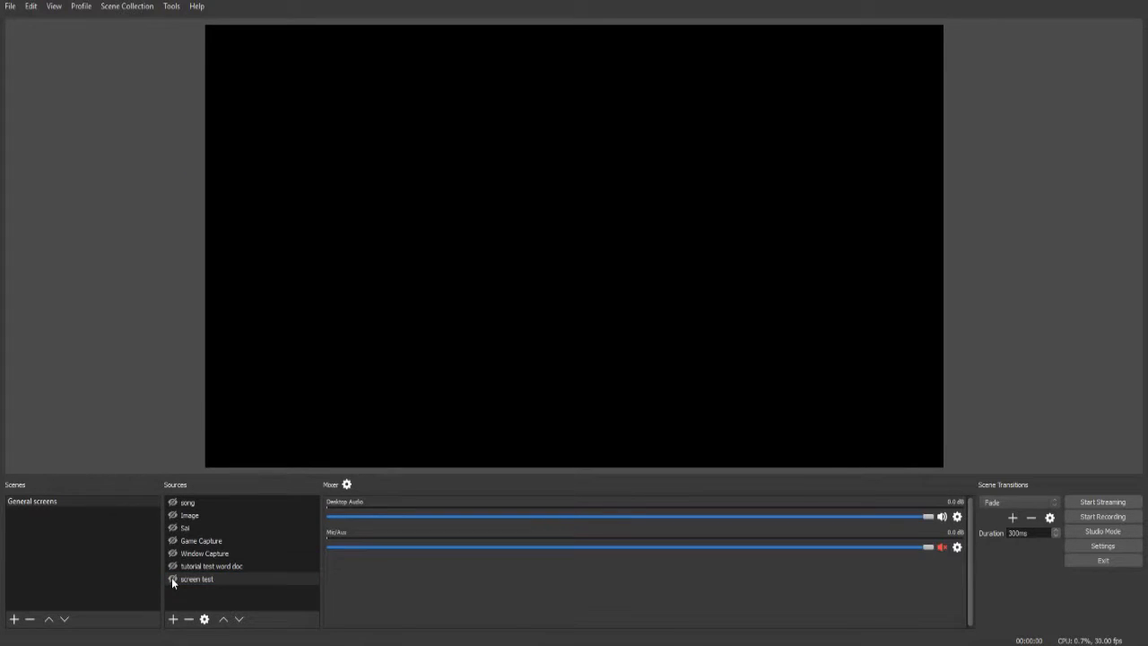
click(171, 577)
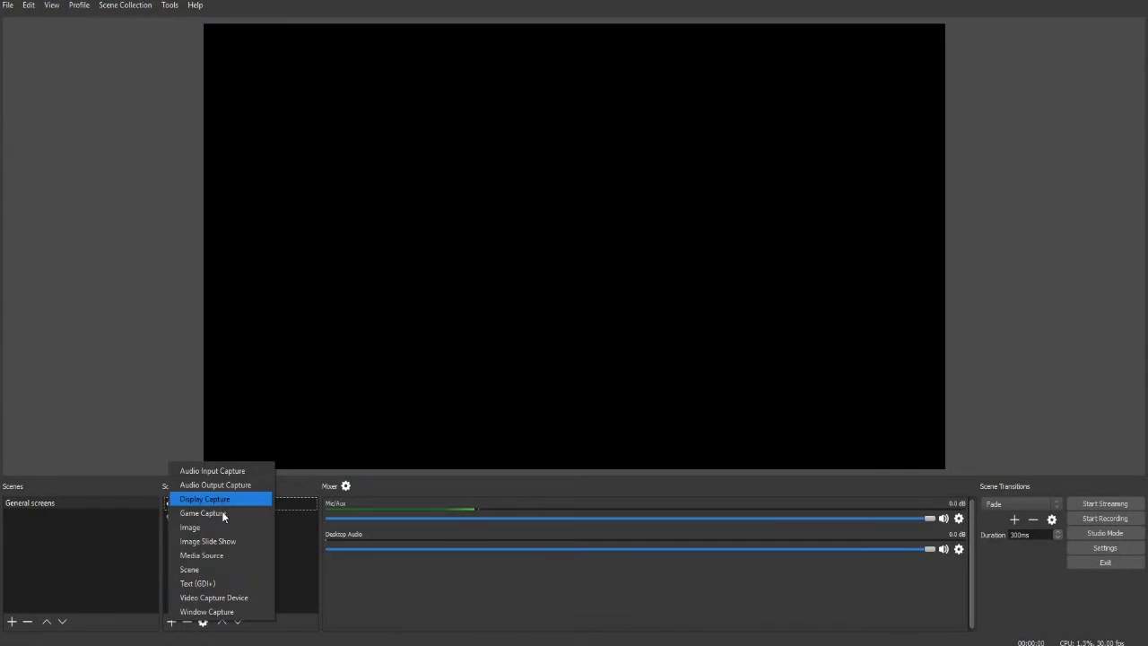
click(236, 612)
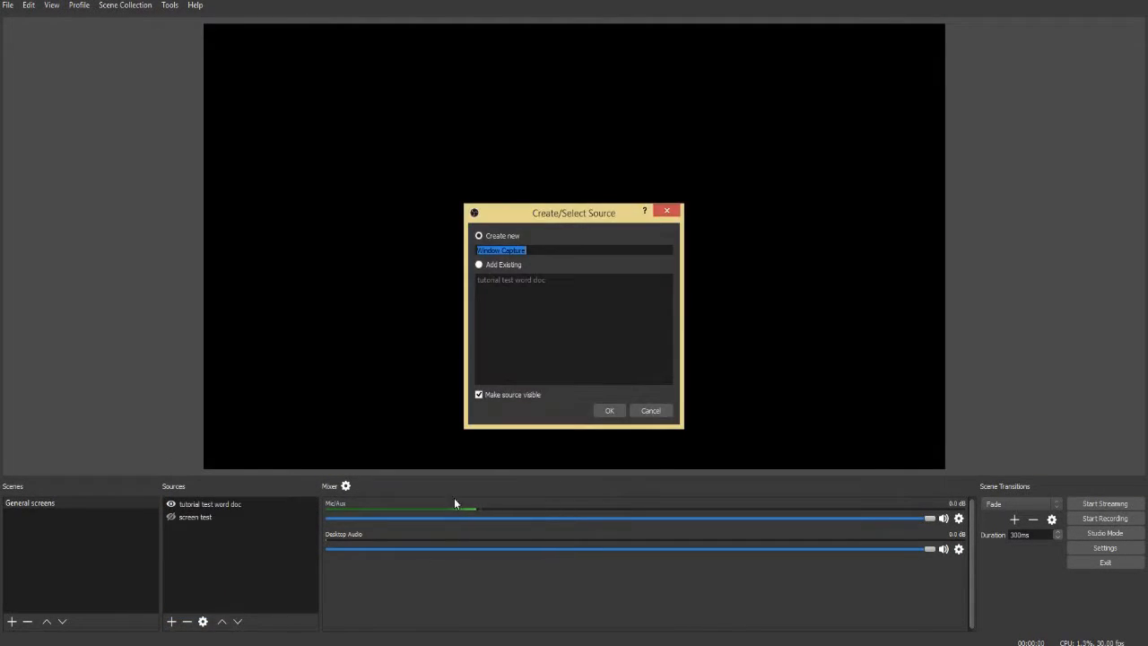
click(609, 412)
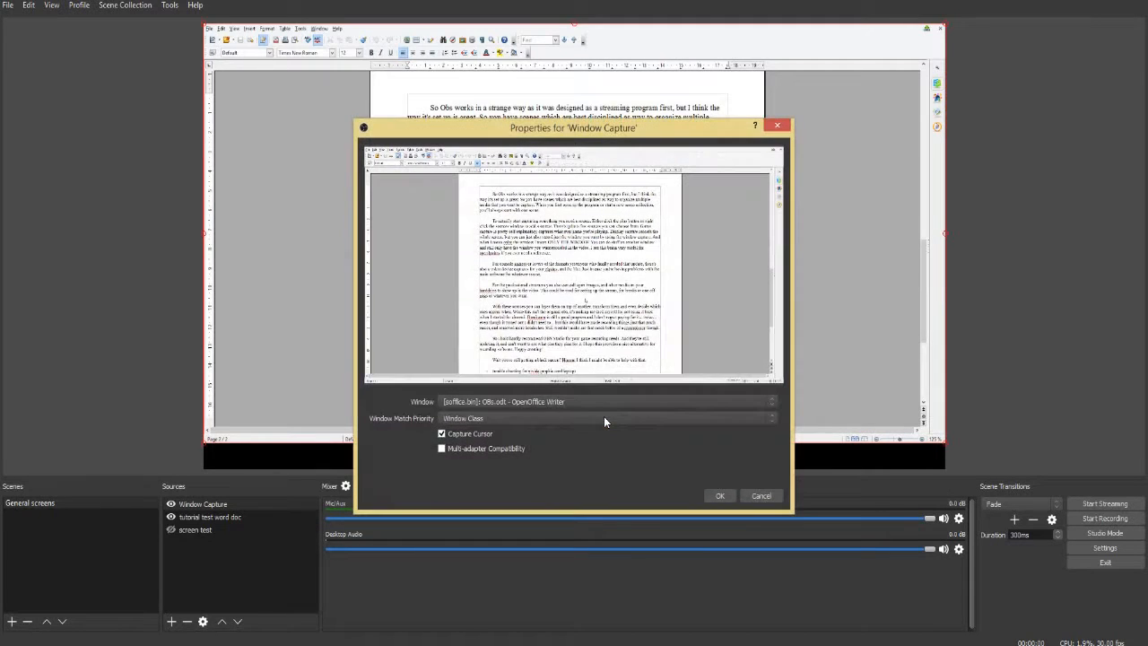
click(719, 497)
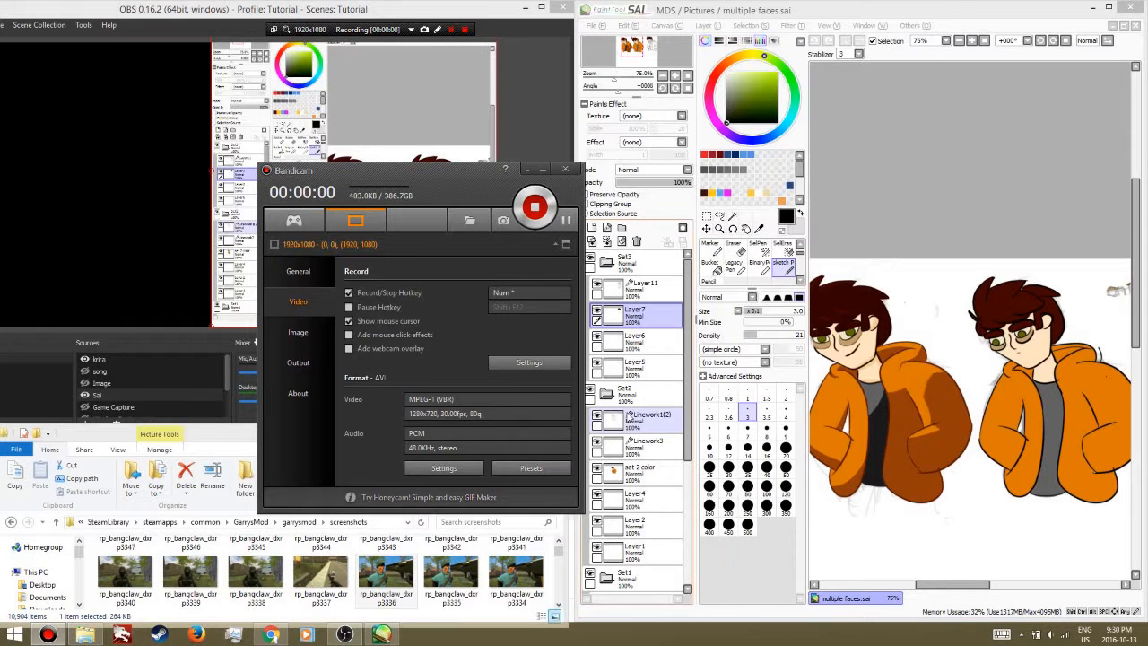
Switch to File Explorer and browse the garrysmod screenshots folder, selecting the image rp_bangclaw_dxrp3323
click(477, 12)
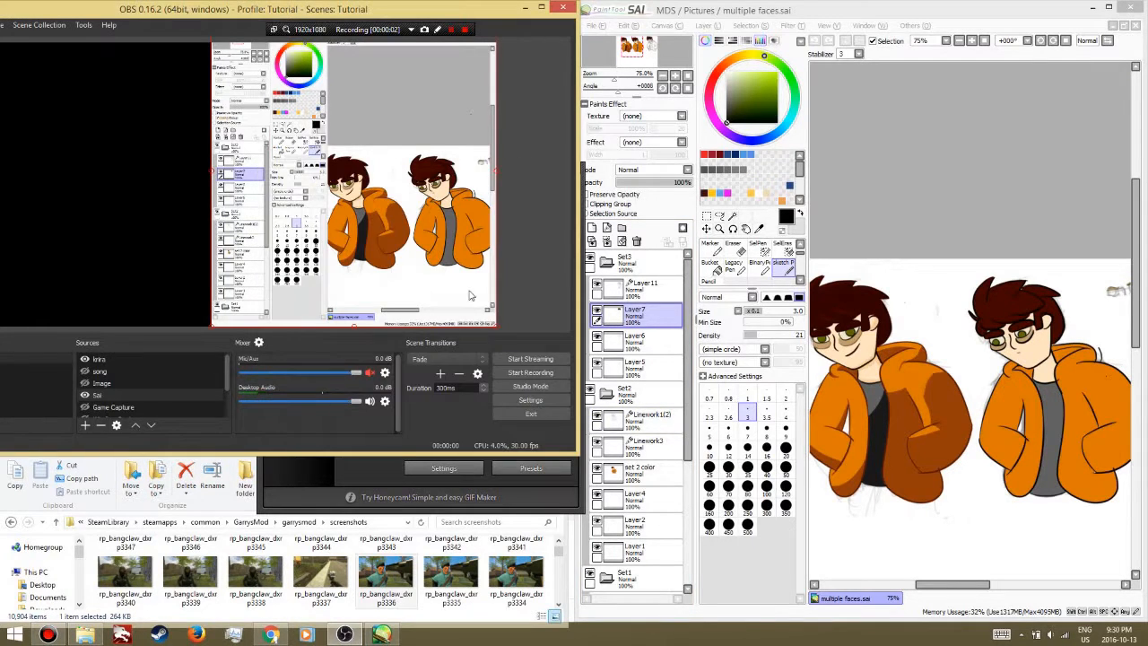
click(386, 579)
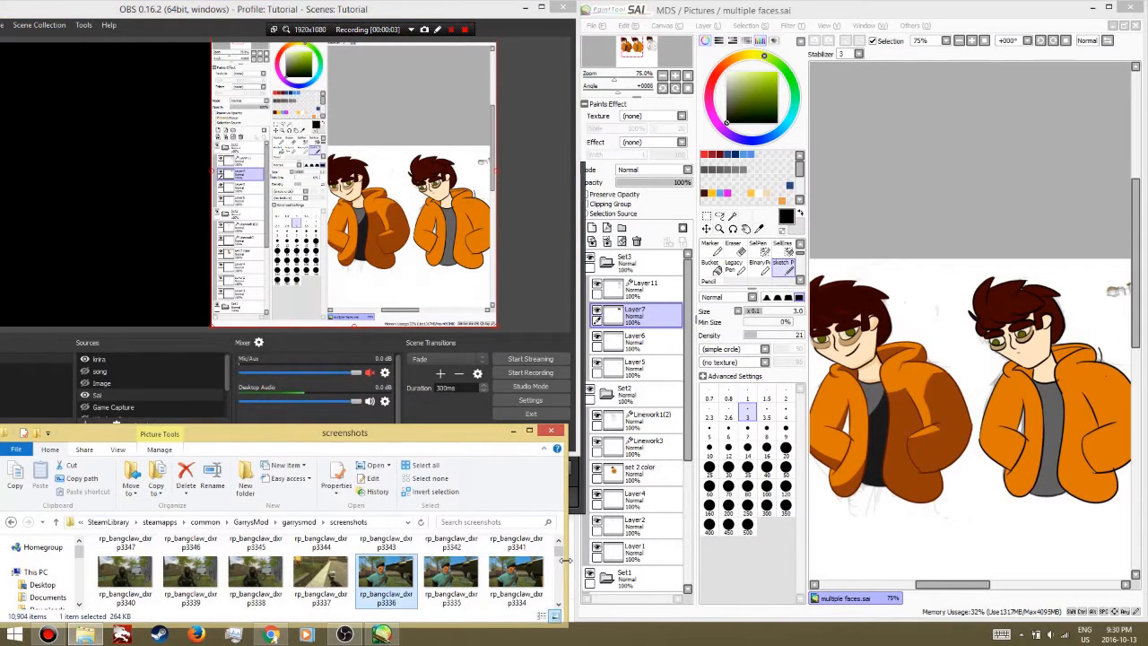
scroll(373, 586, down, 2)
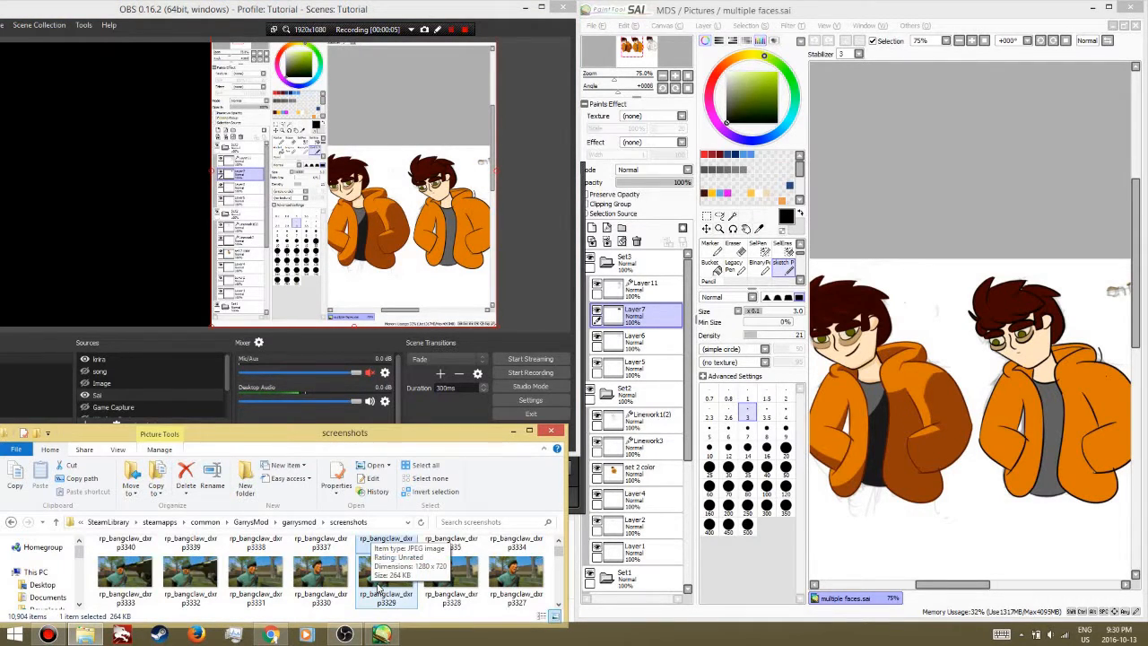
click(322, 581)
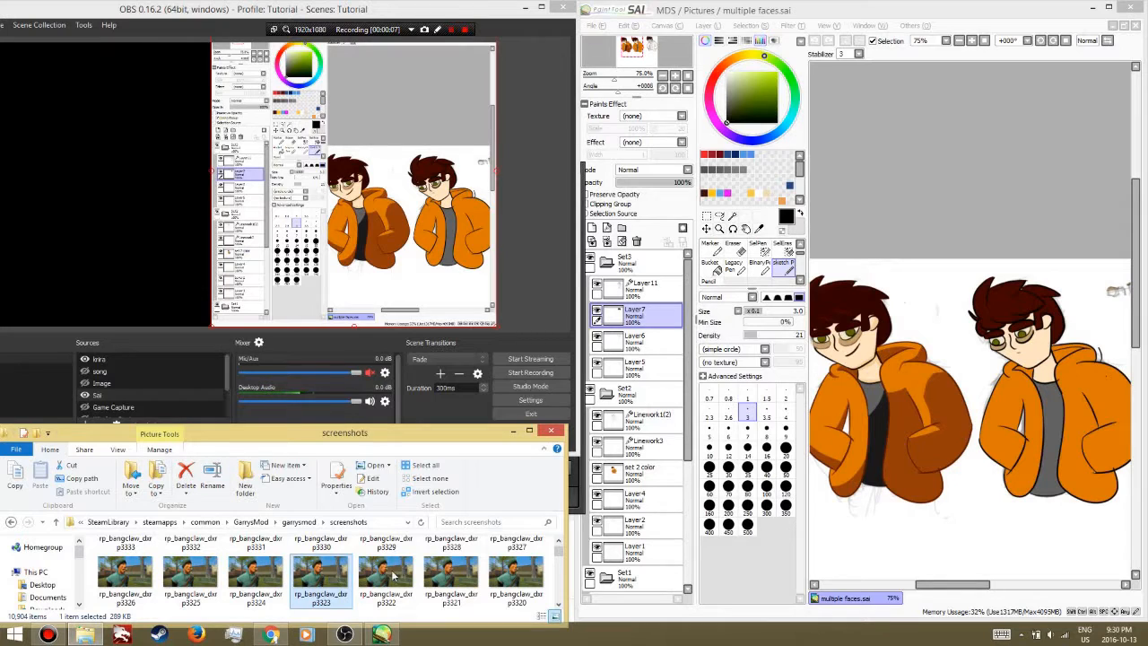
drag(996, 518, 994, 516)
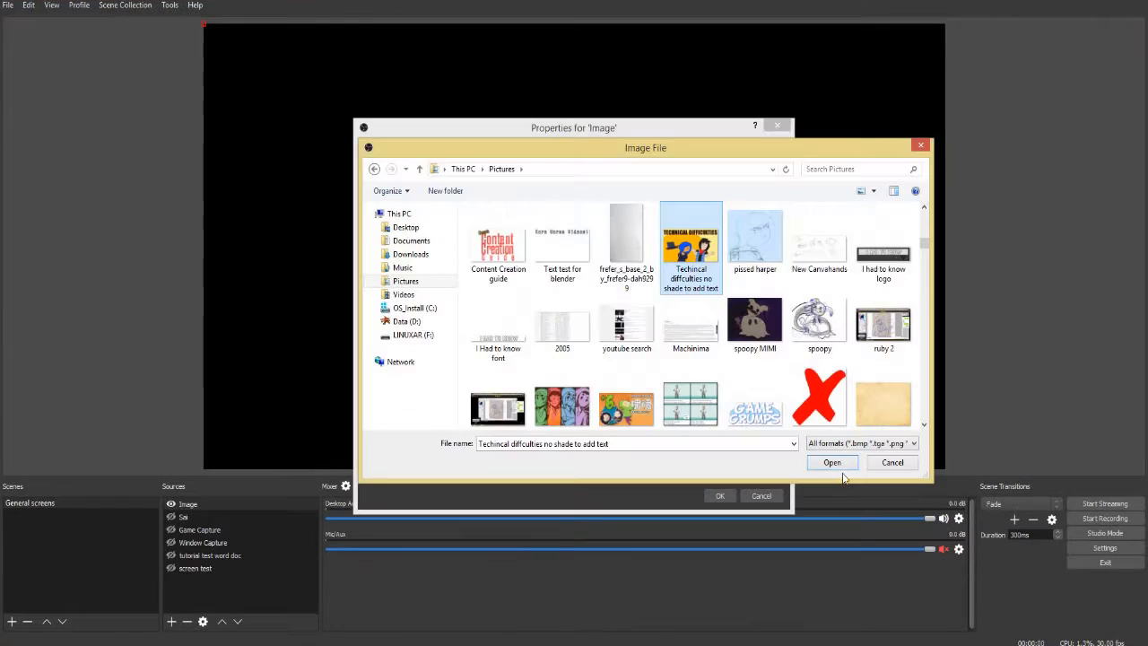
click(840, 466)
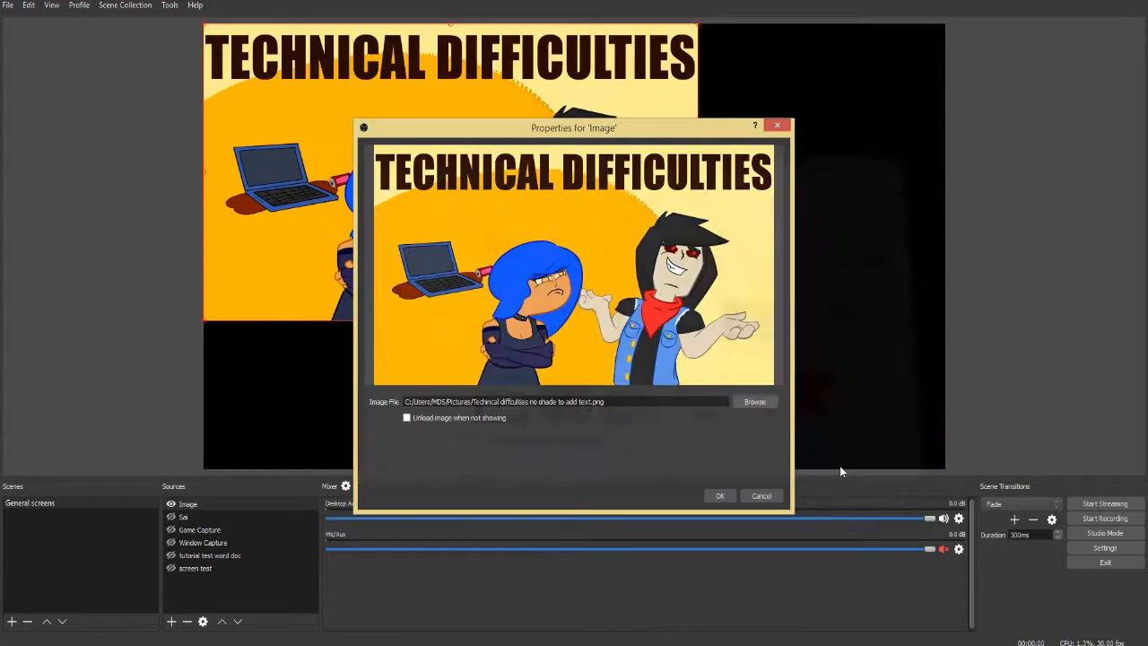
Accept the technical difficulties Image source and the wormsplodion.avi video source, and enlarge the video to fill the canvas
click(719, 497)
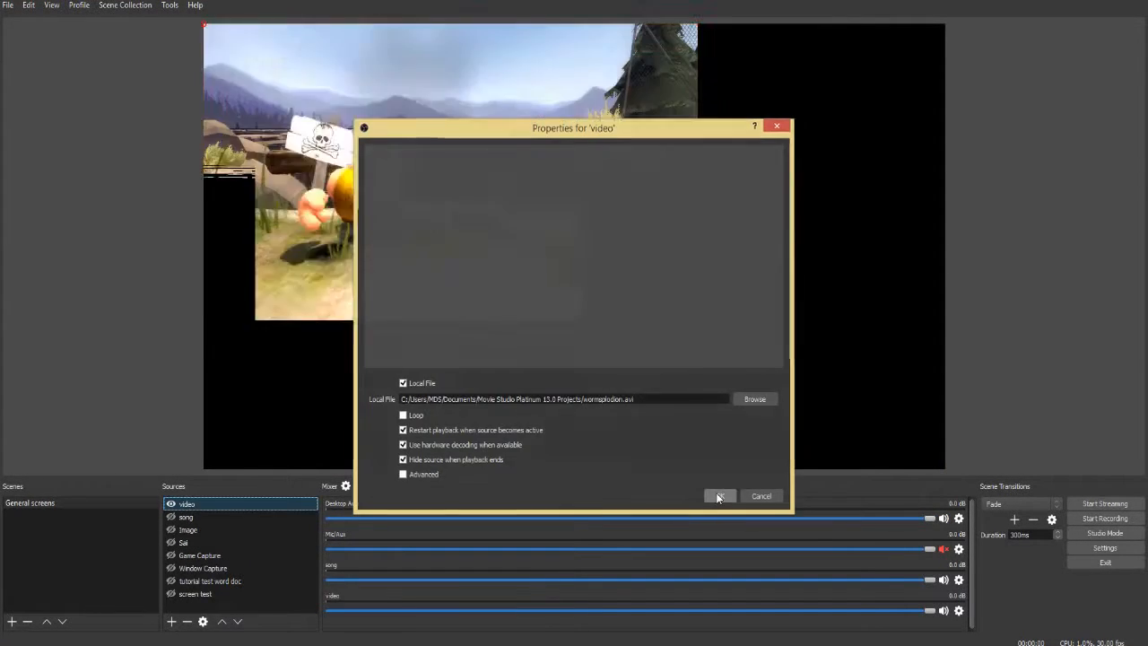
click(718, 495)
drag(698, 321, 949, 405)
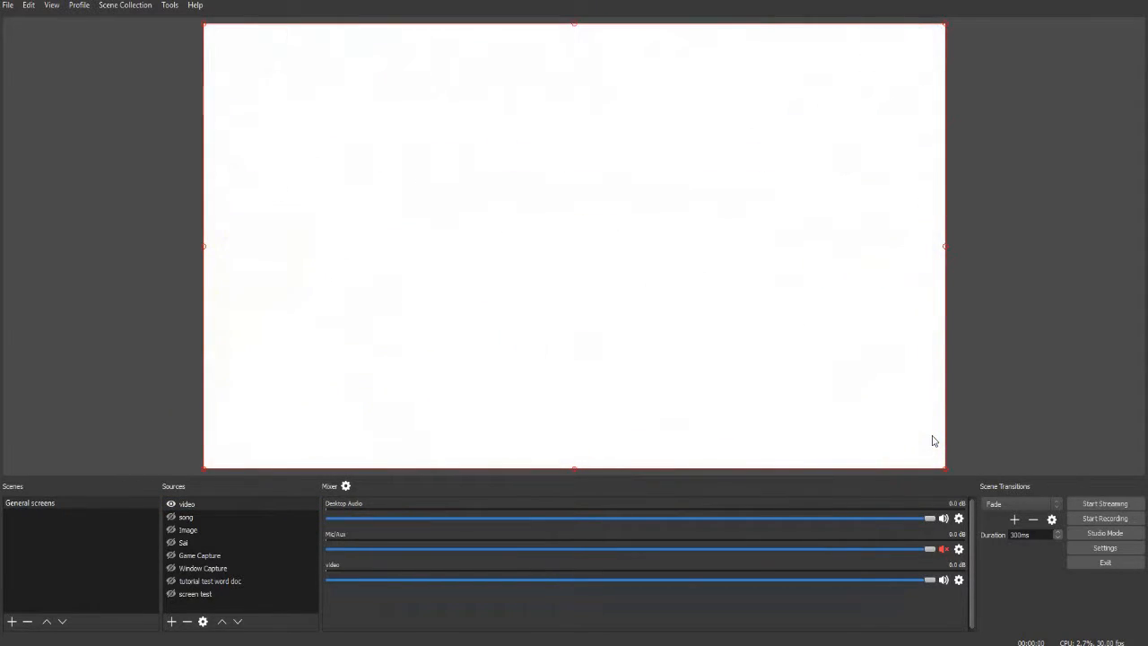
Remove the video source, and hide the song source and show it again
key(Delete)
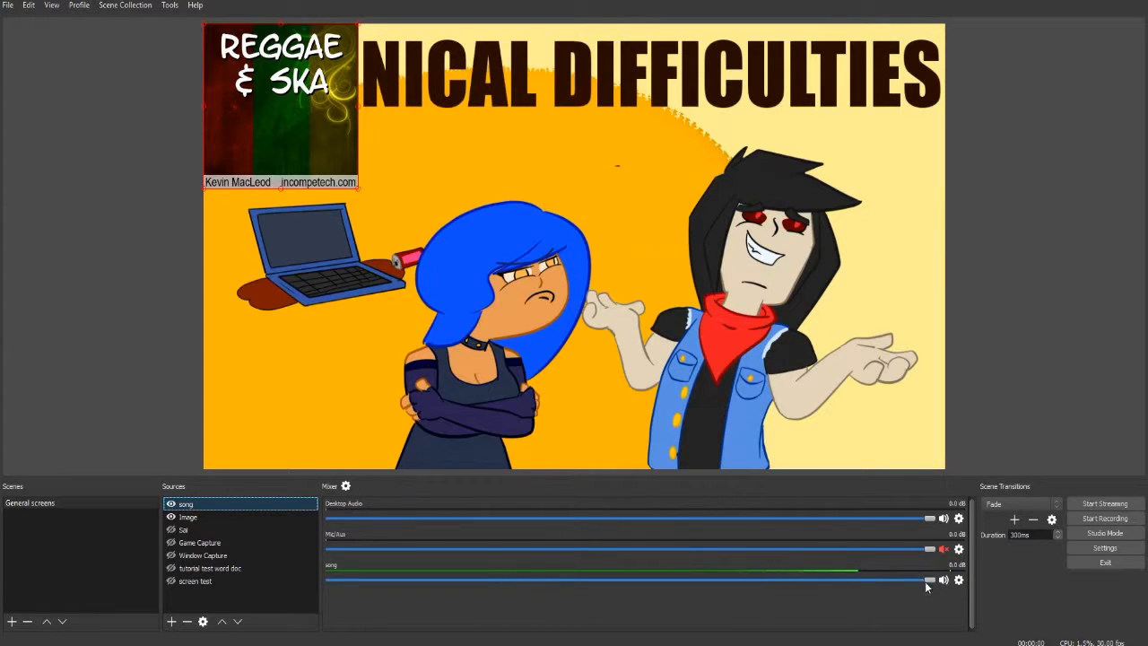
click(170, 505)
click(170, 505)
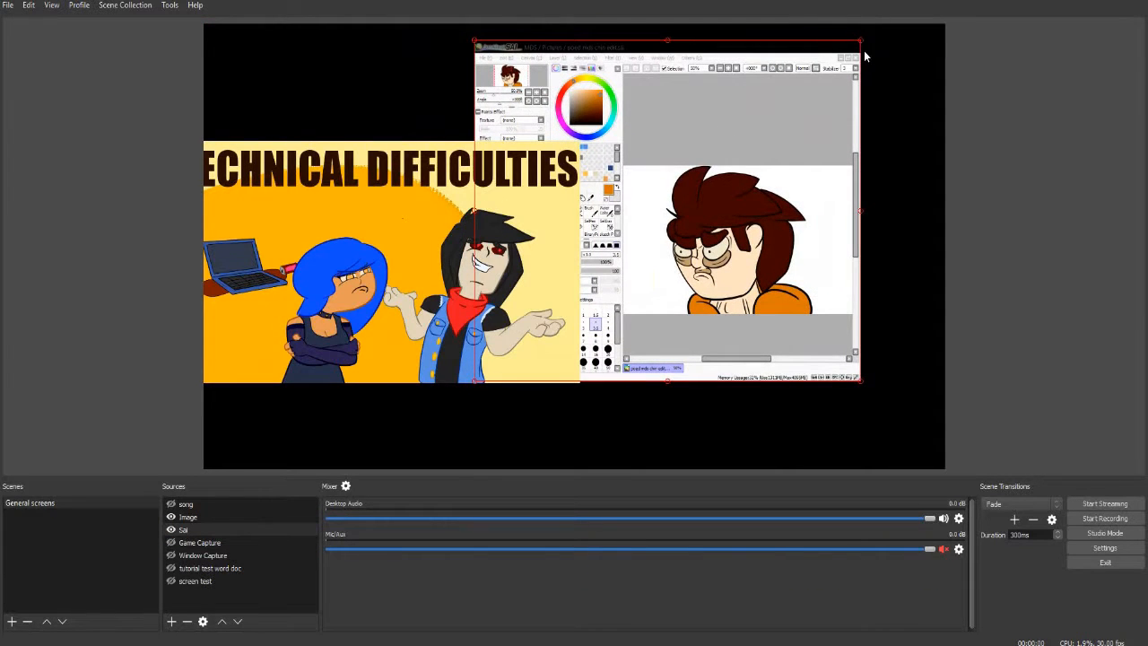
Arrange the technical difficulties image and the Sai capture side by side on the canvas, slightly overlapping
drag(861, 41, 919, 49)
drag(794, 137, 830, 141)
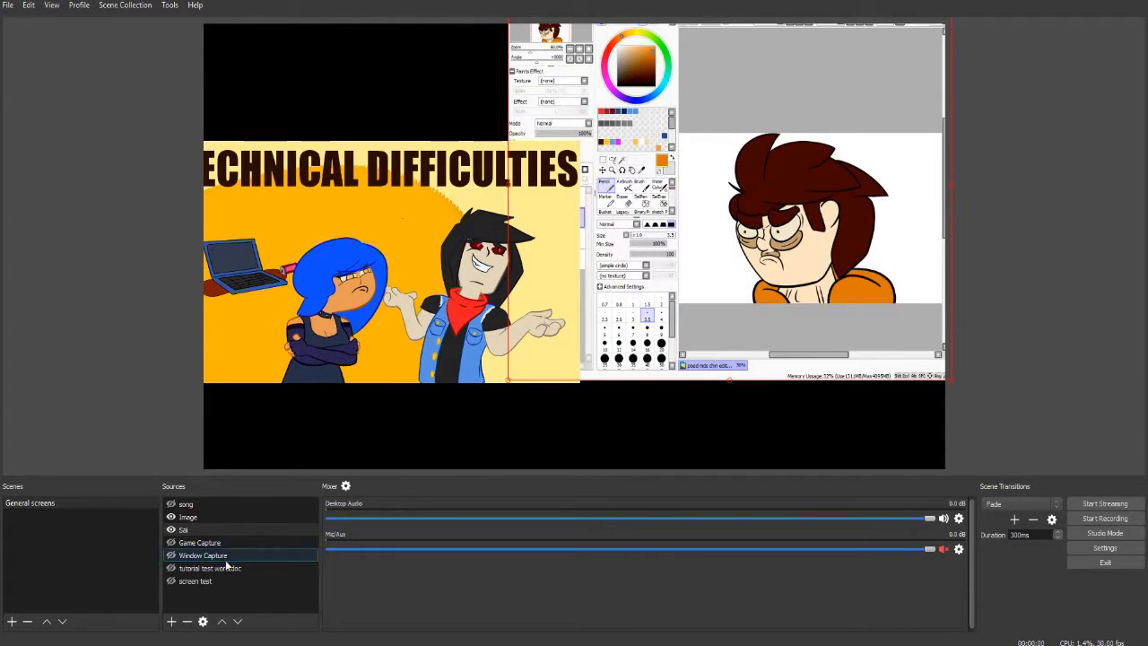
click(212, 506)
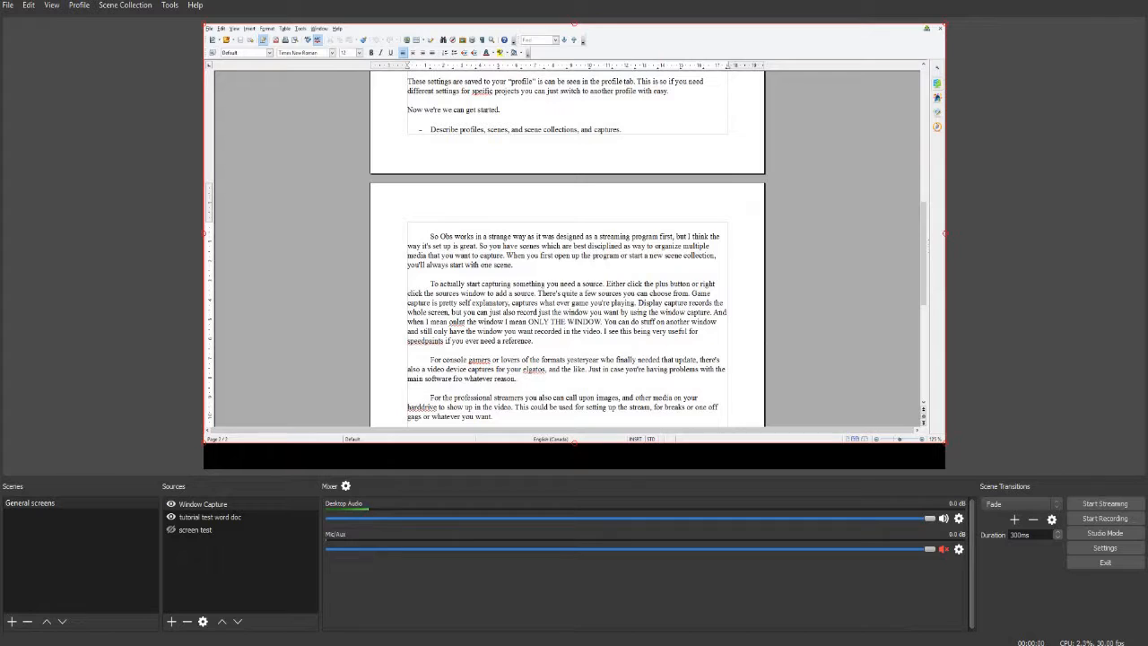
Add a new visible Game Capture source to the General screens scene, keeping its default name
click(75, 644)
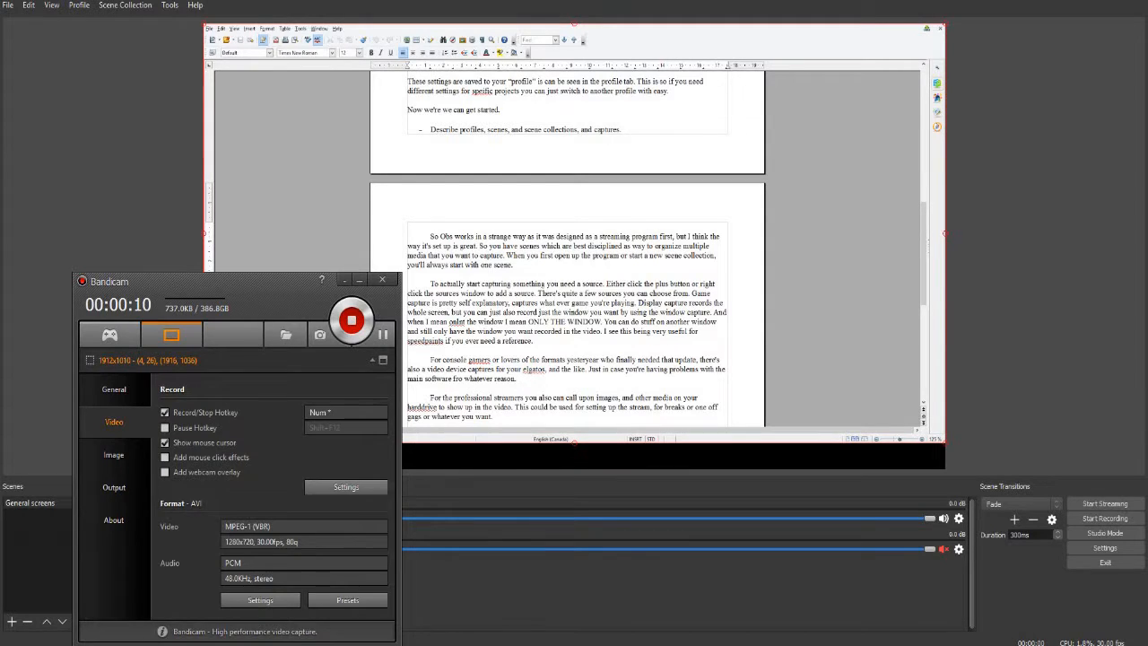
click(456, 644)
right_click(176, 562)
mouse_move(193, 568)
click(303, 568)
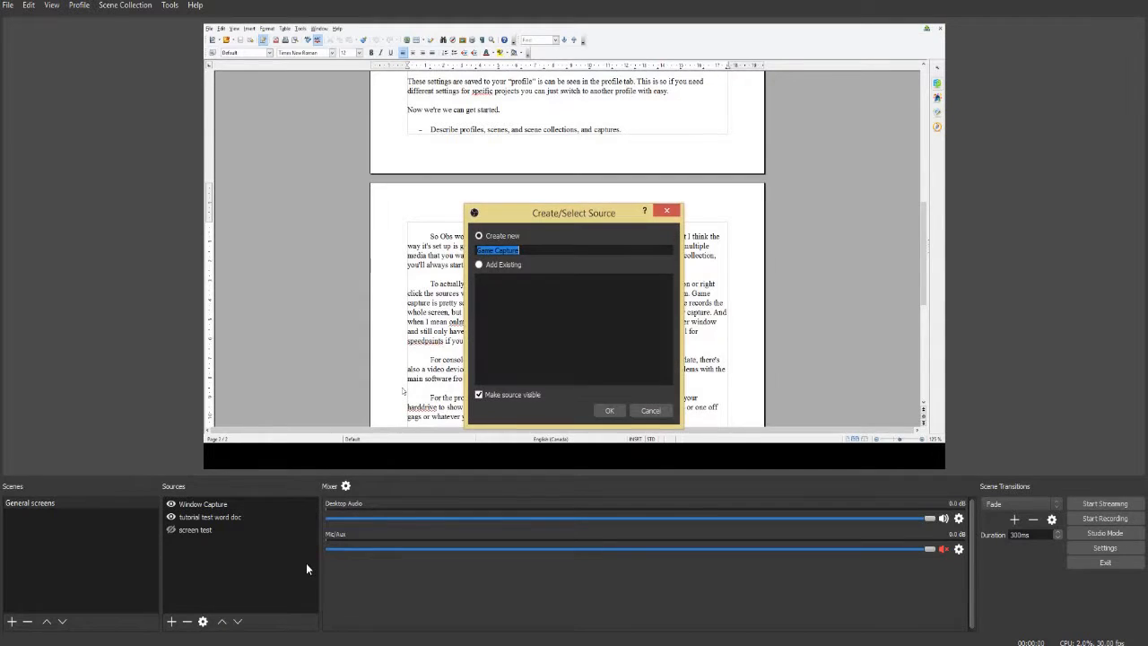
click(610, 411)
Set the Game Capture mode to Capture specific window and choose the [hl2.exe]: Garry's Mod window
click(563, 354)
click(566, 369)
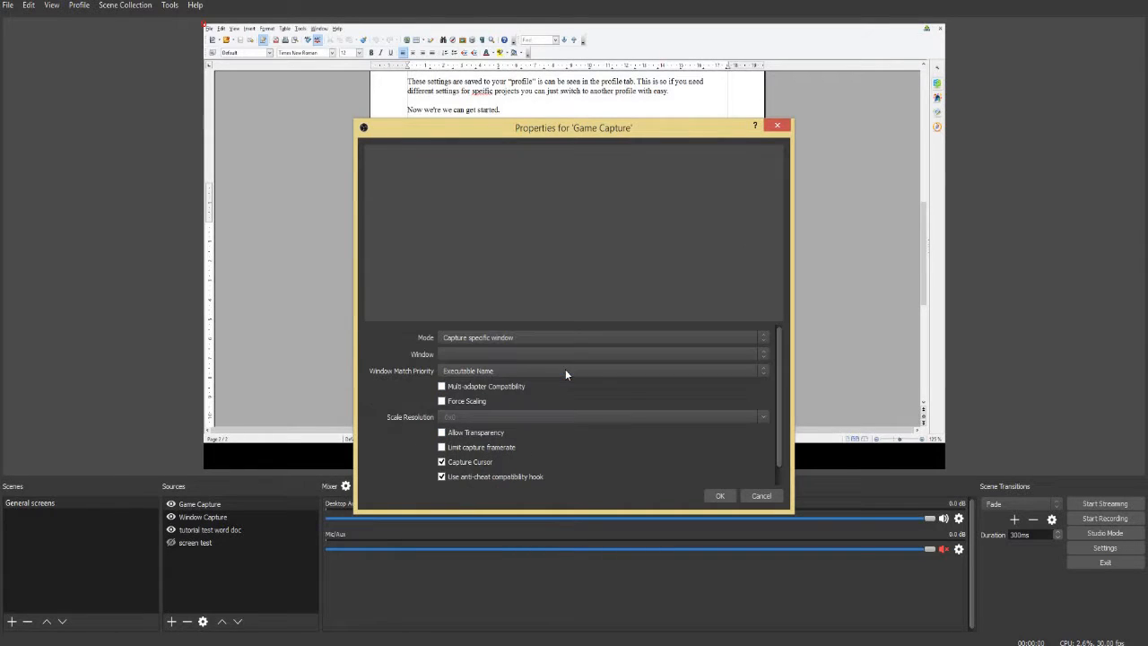
click(547, 354)
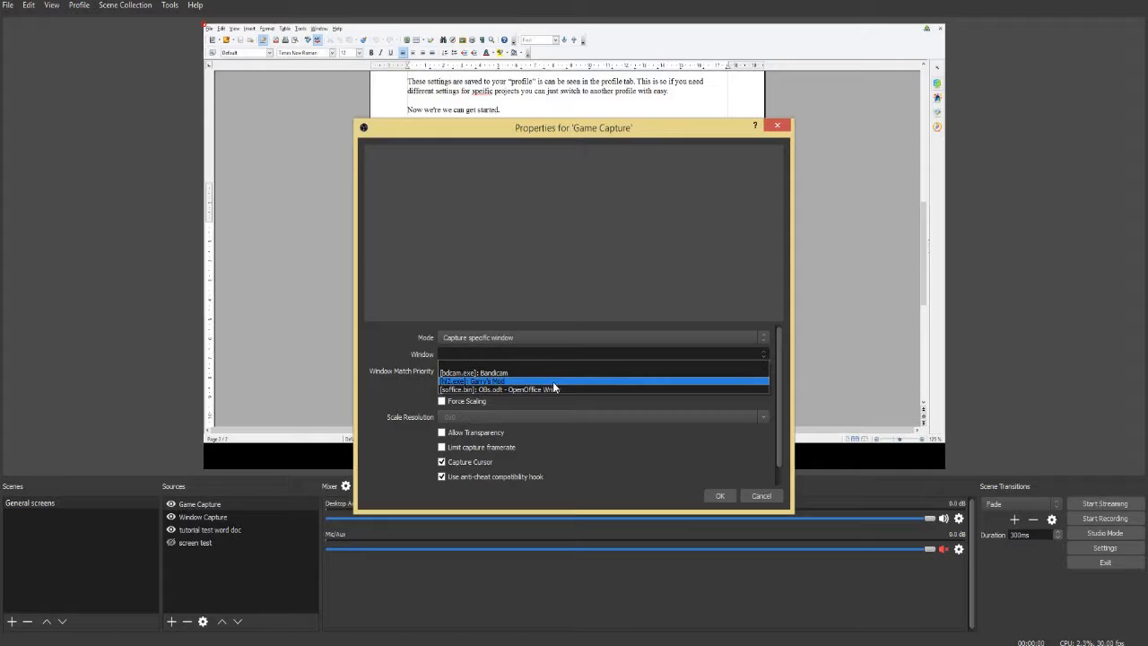
click(553, 383)
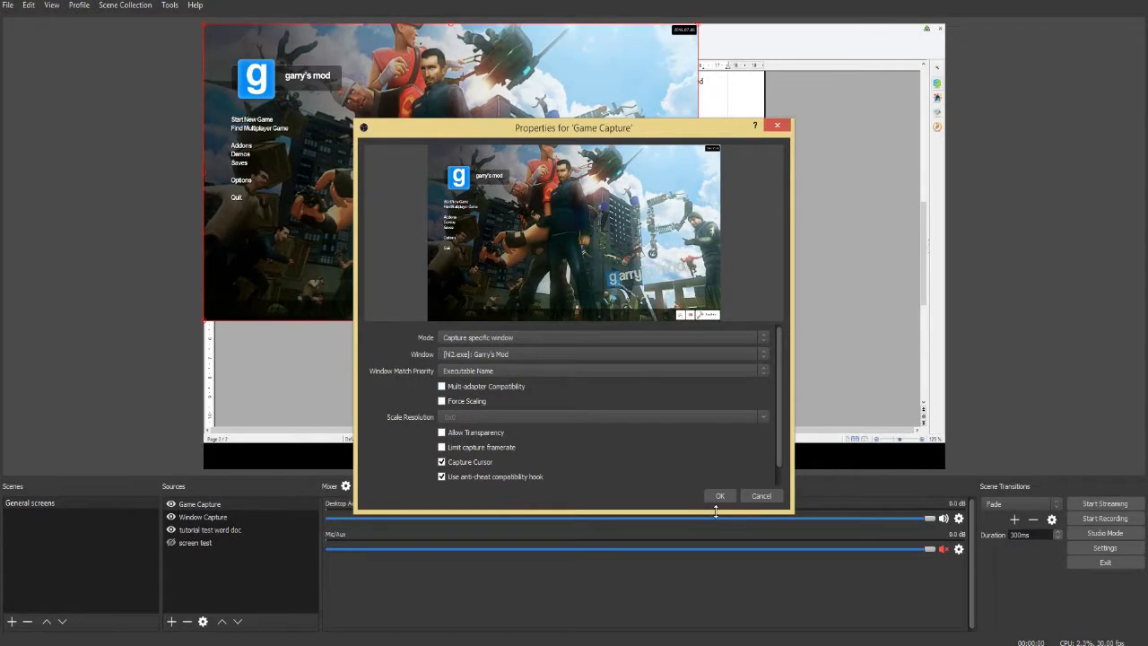